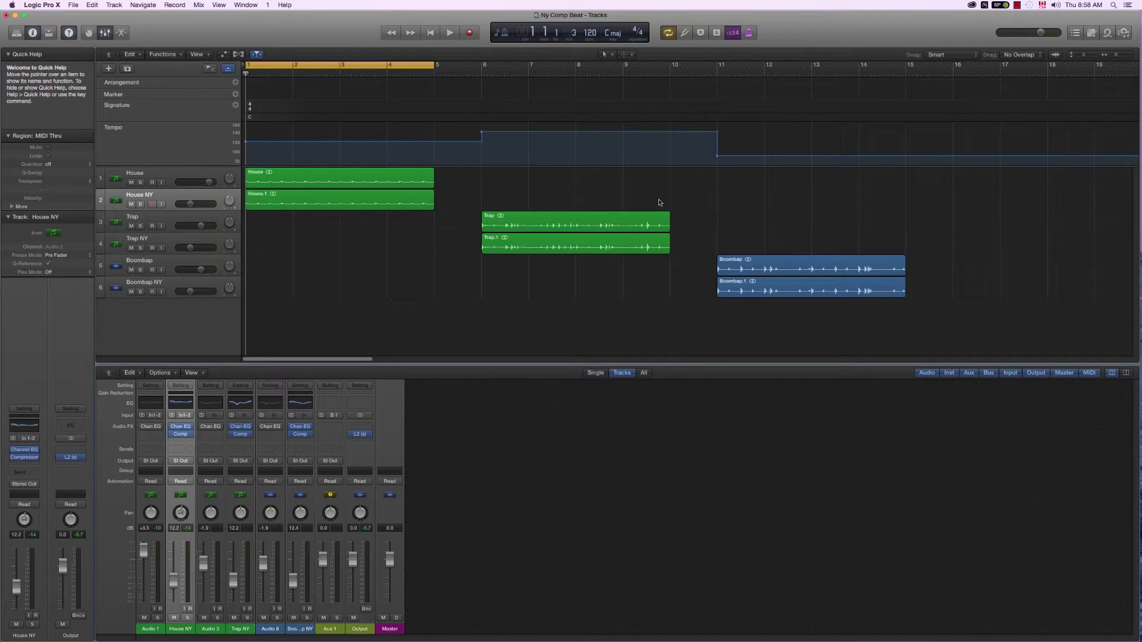
Step: Solo and audition the House loop, then move the solo to House NY
click(136, 179)
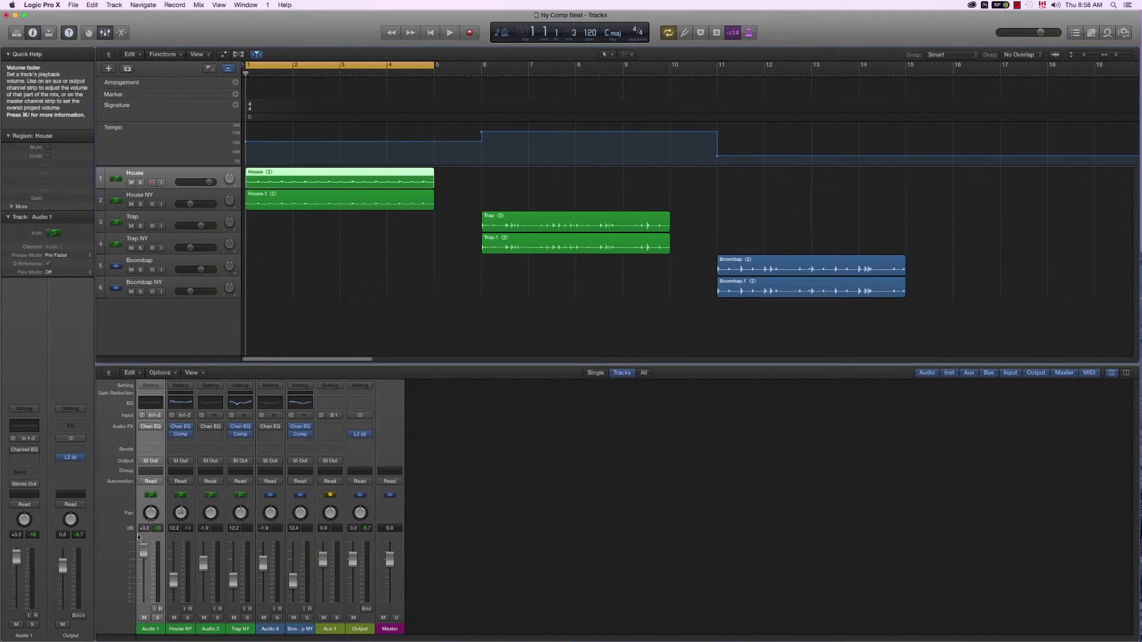
click(157, 618)
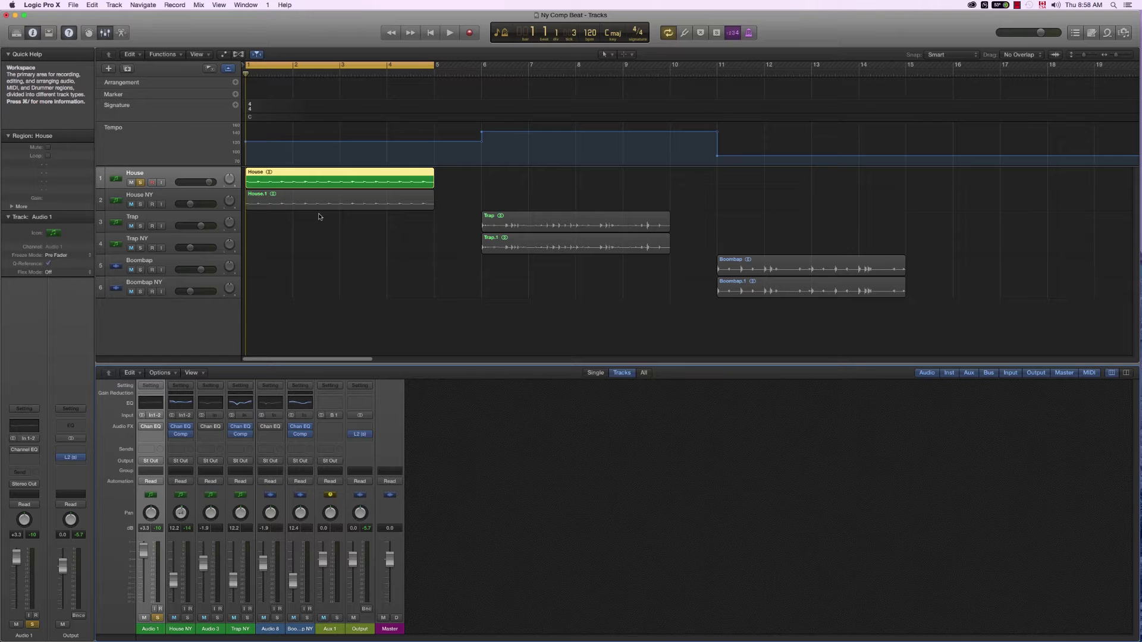
key(space)
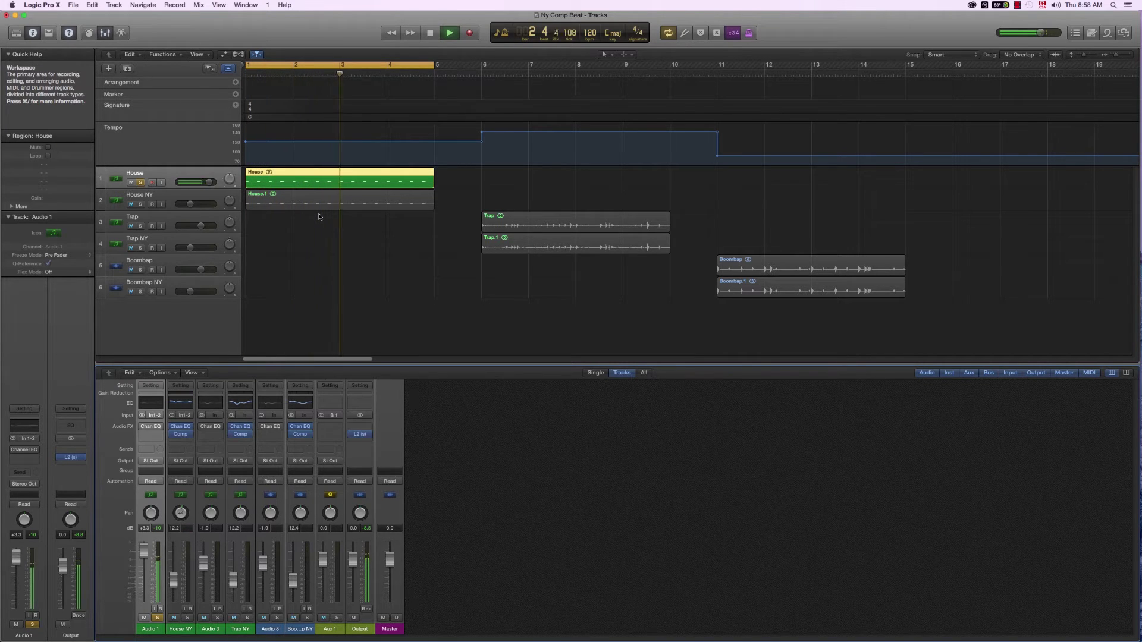
key(space)
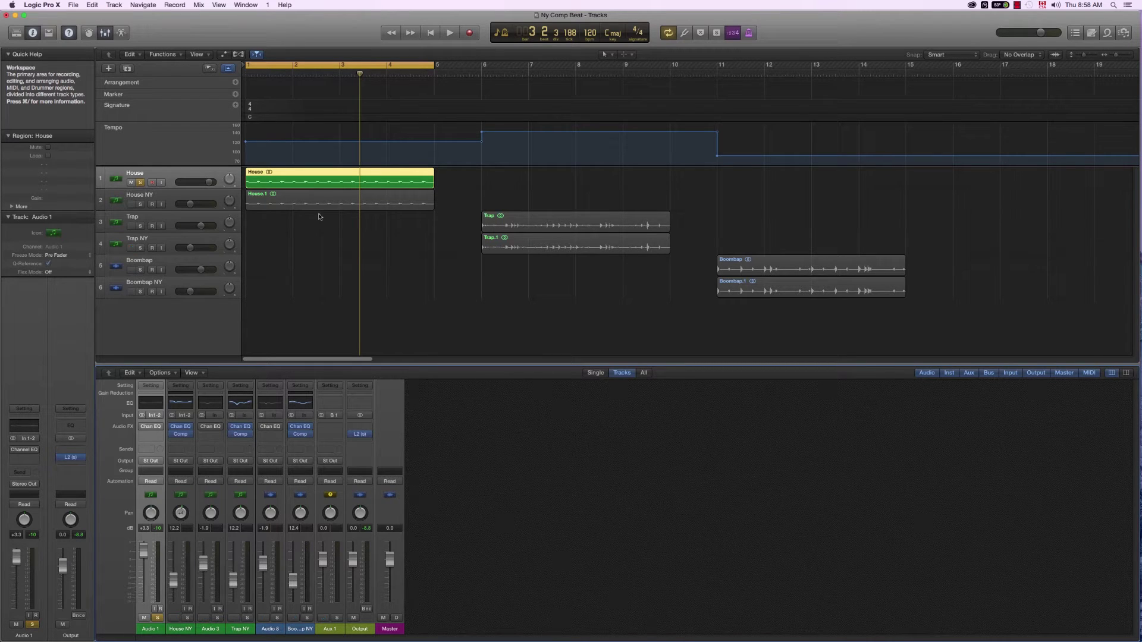
click(140, 182)
click(141, 204)
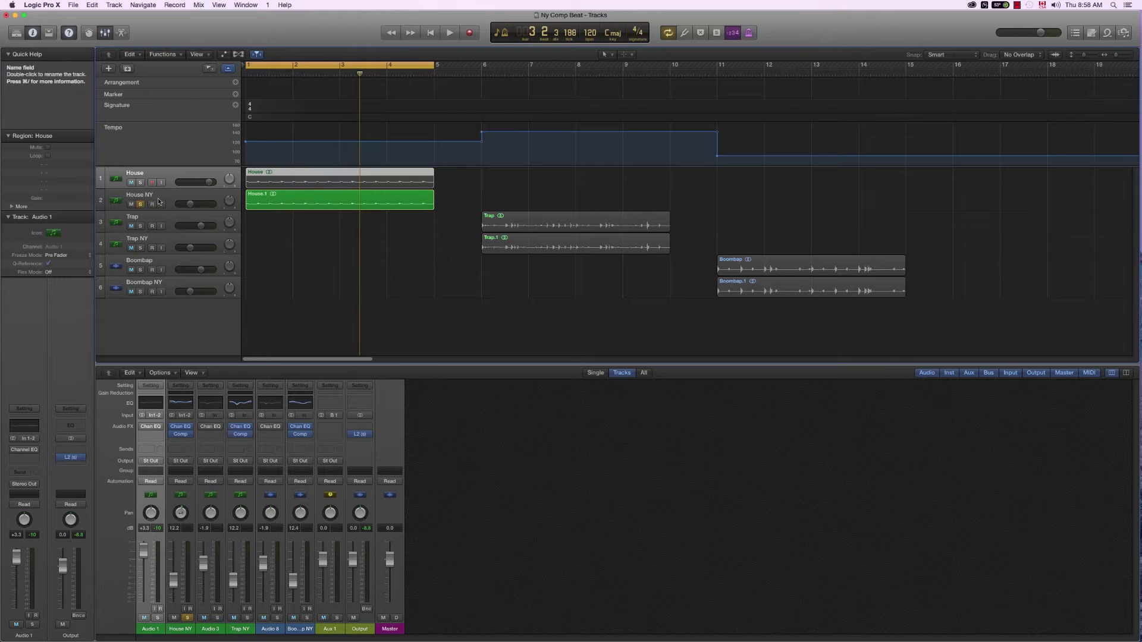
Step: Open House NY's Channel EQ (−8.0 dB at 136 Hz) beside its VCA Snare compressor
click(160, 202)
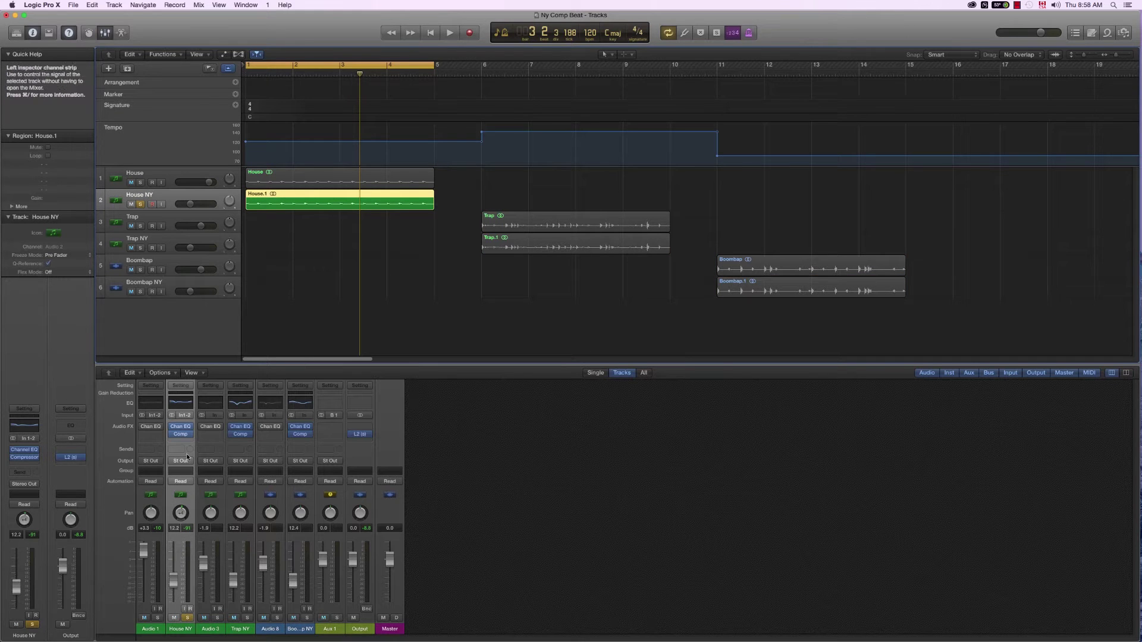
click(180, 426)
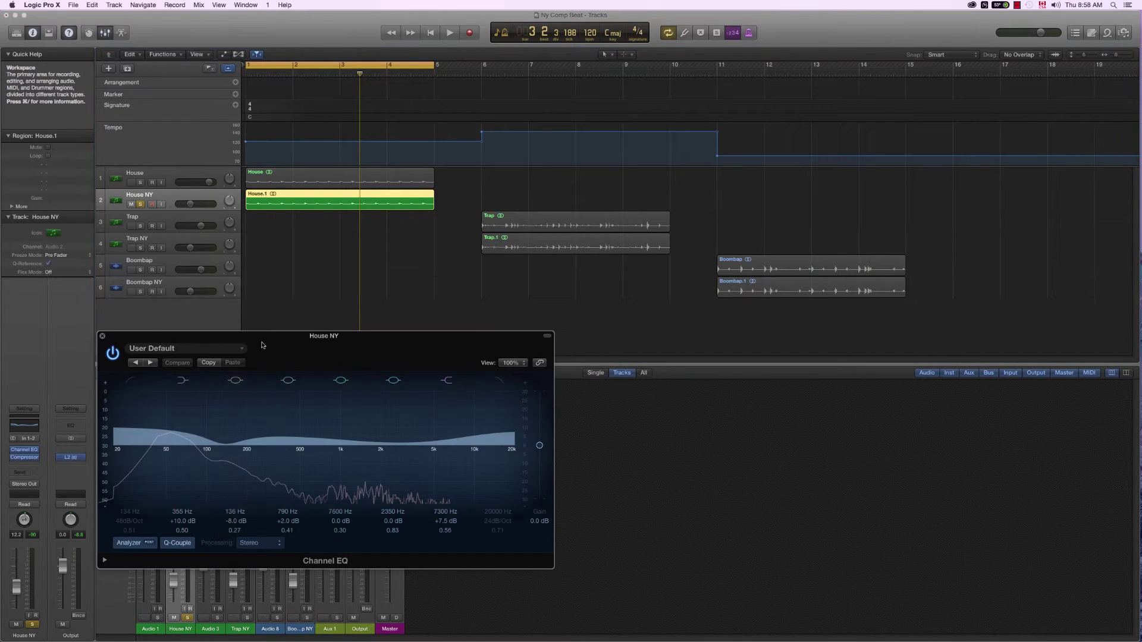
drag(262, 345, 362, 228)
click(181, 435)
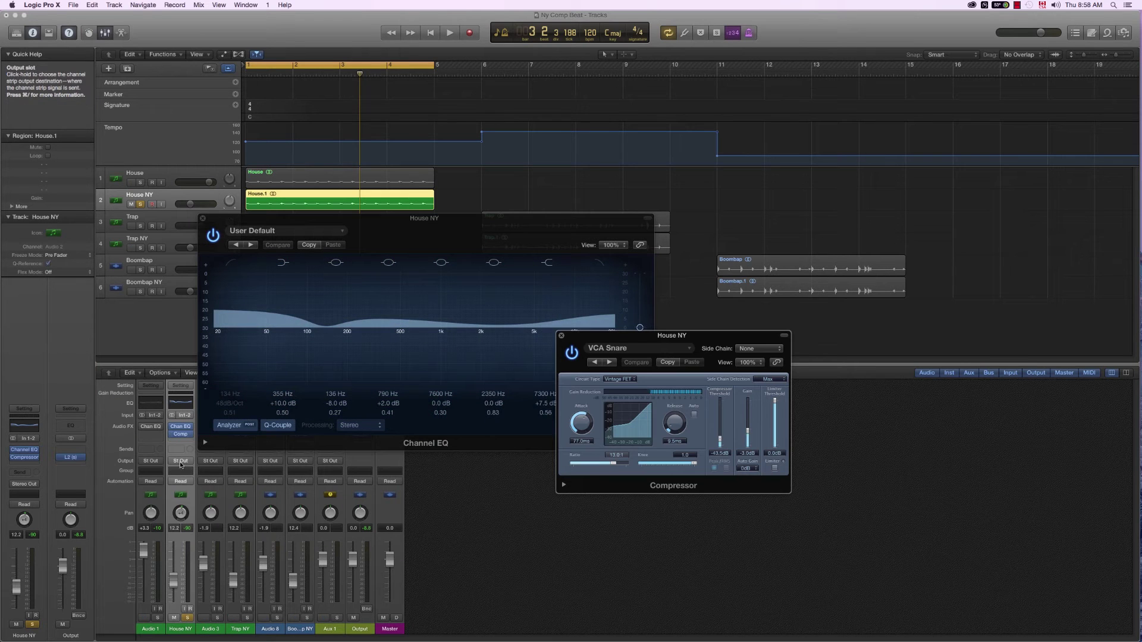
drag(676, 339, 777, 221)
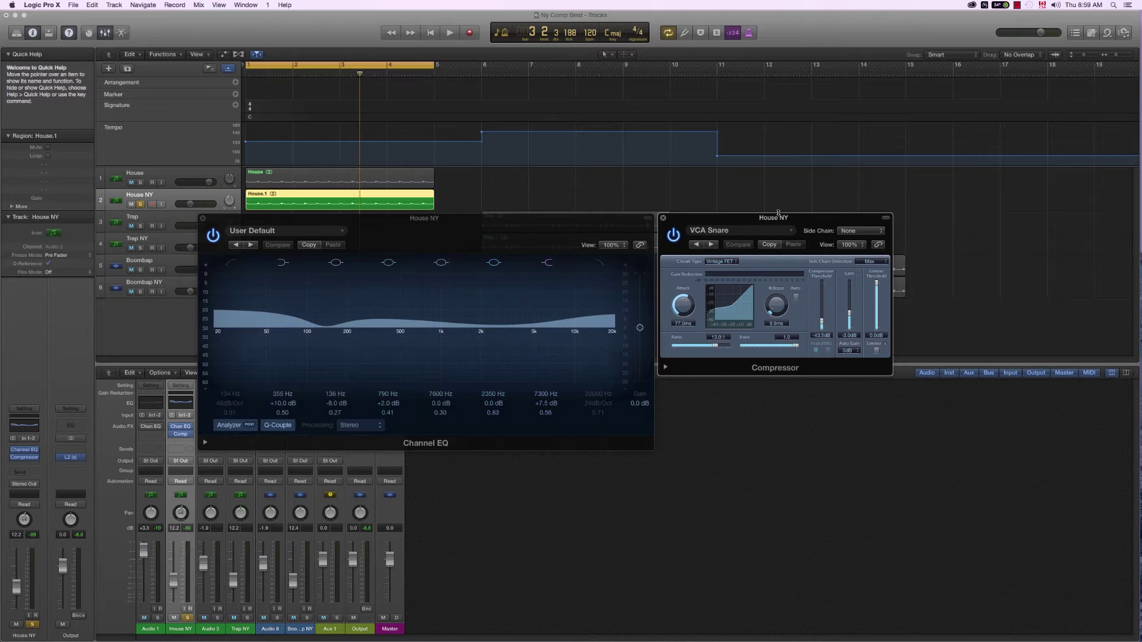
drag(772, 221, 770, 220)
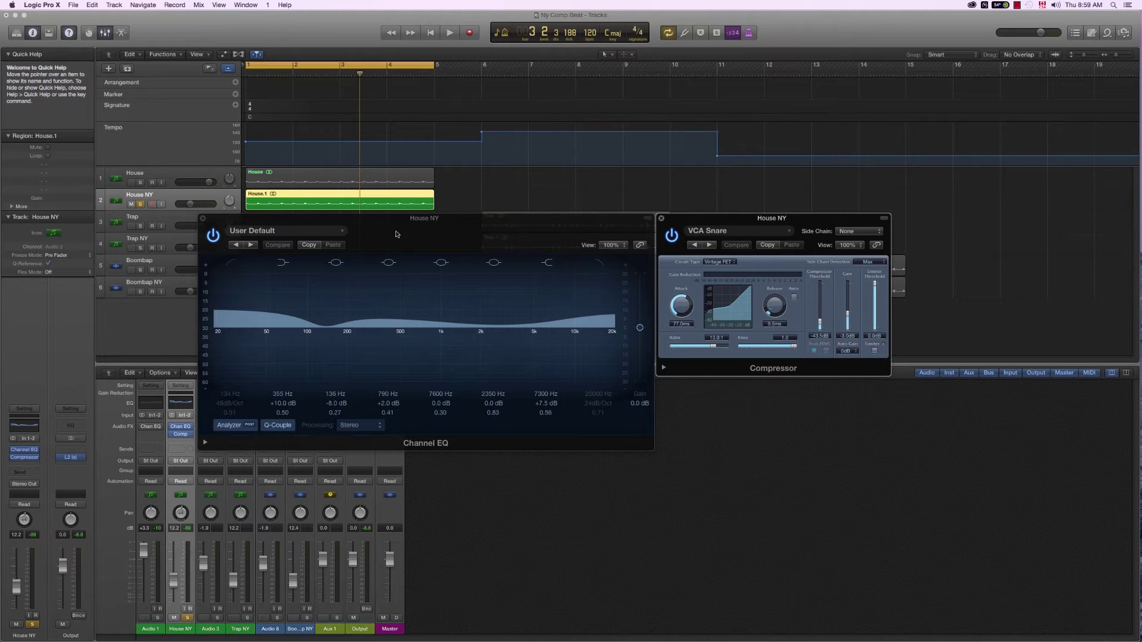
drag(442, 228, 433, 241)
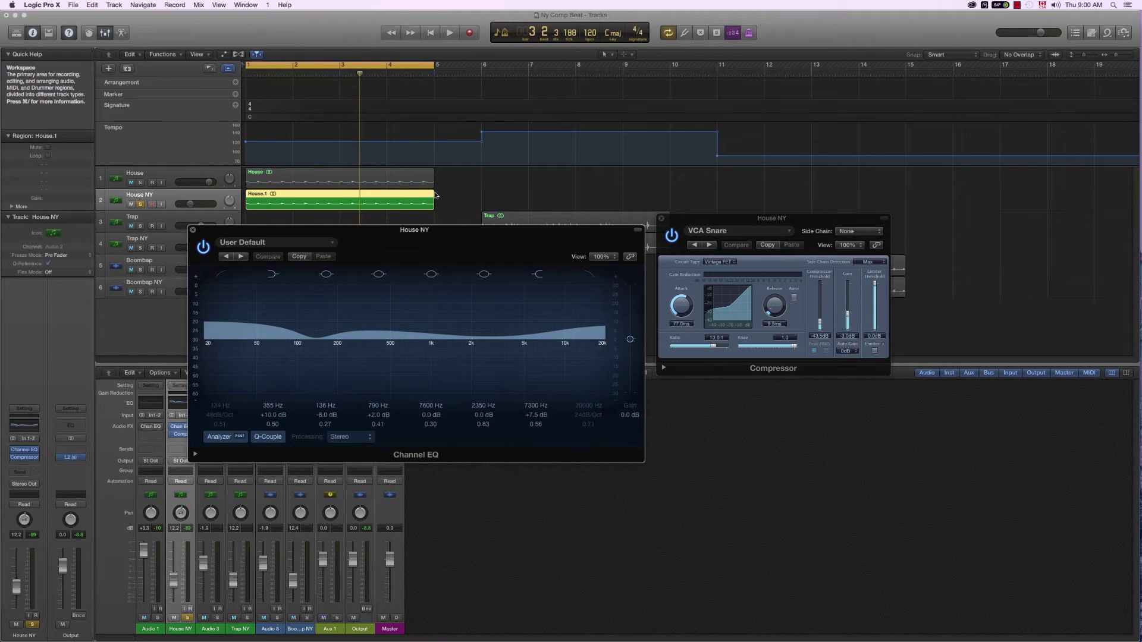
Step: Compare the House NY loop against the original House loop, soloing each in turn
key(space)
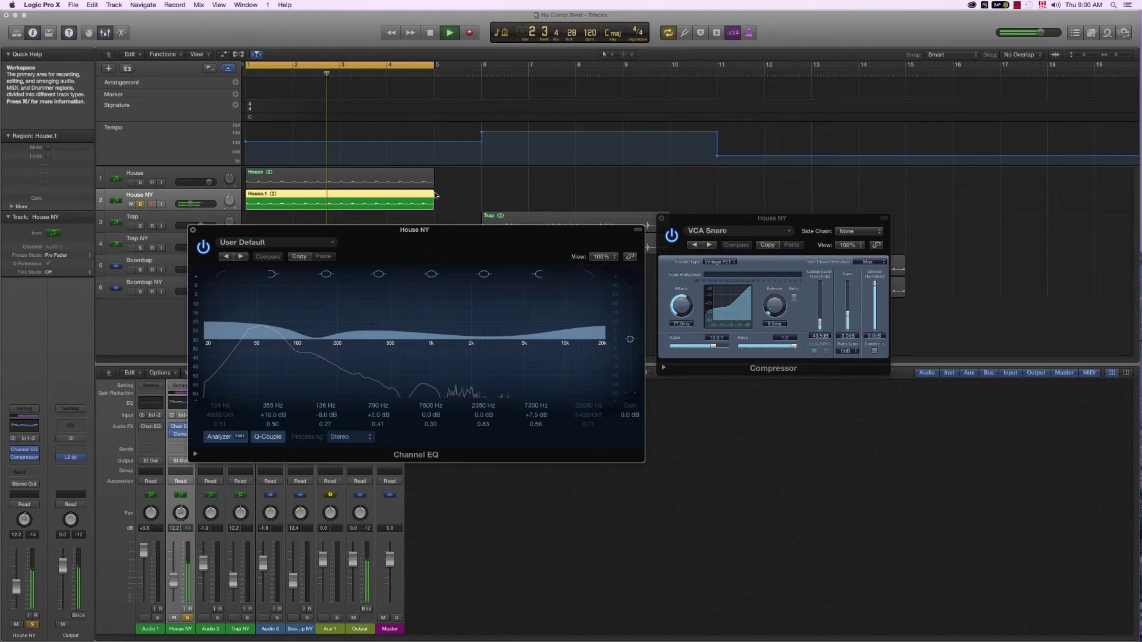
key(space)
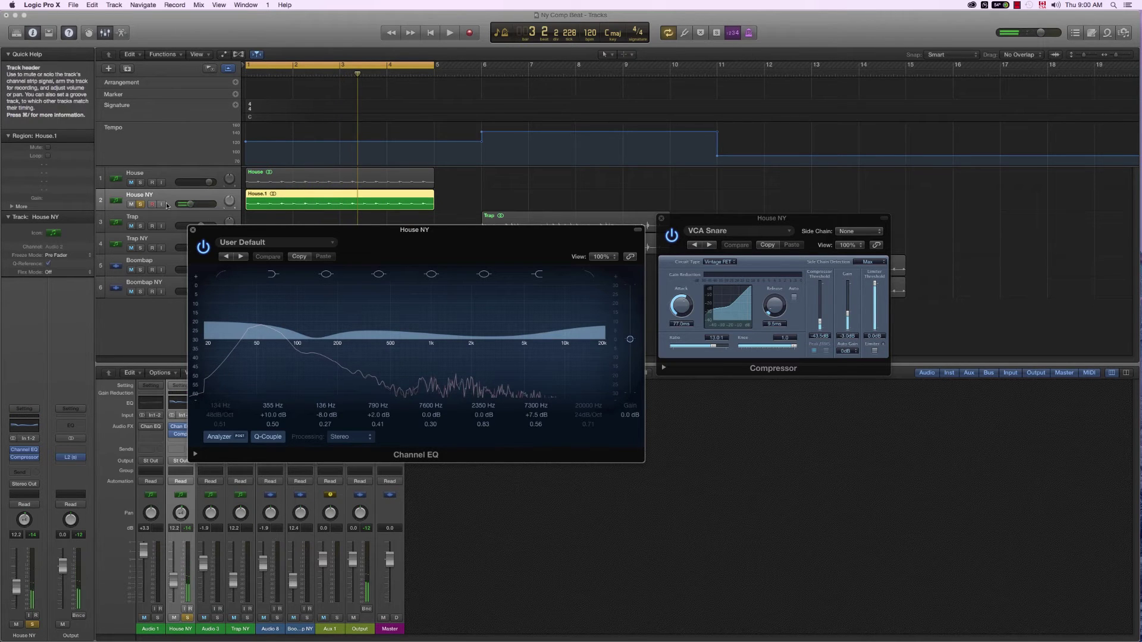
click(143, 204)
click(141, 182)
key(space)
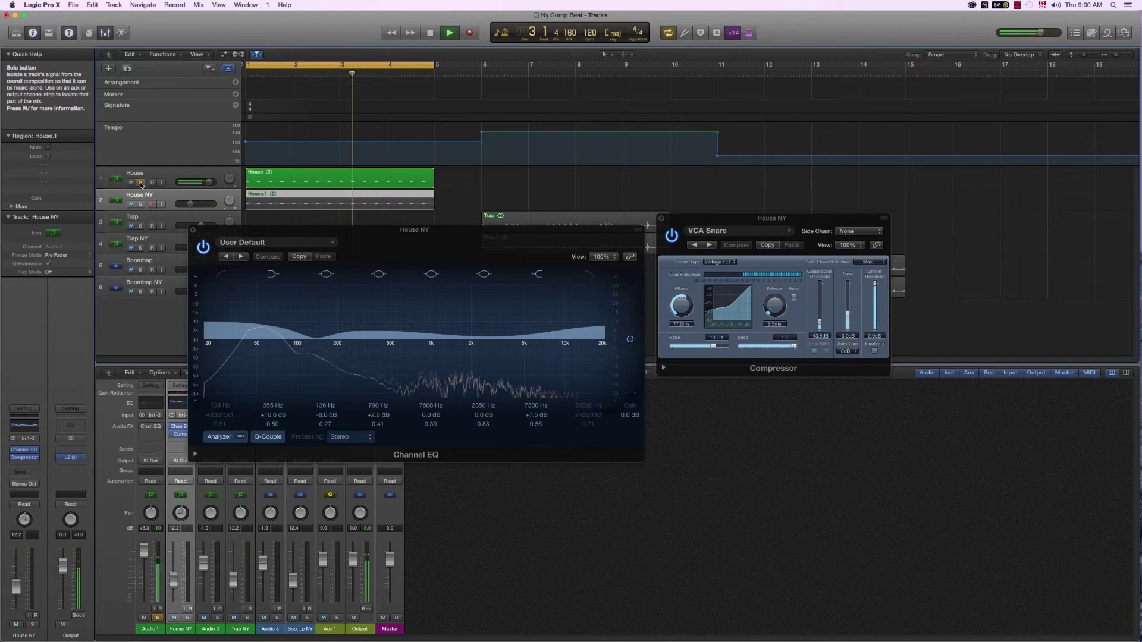
key(space)
Step: Solo House NY alongside House and close its EQ and compressor windows
click(141, 205)
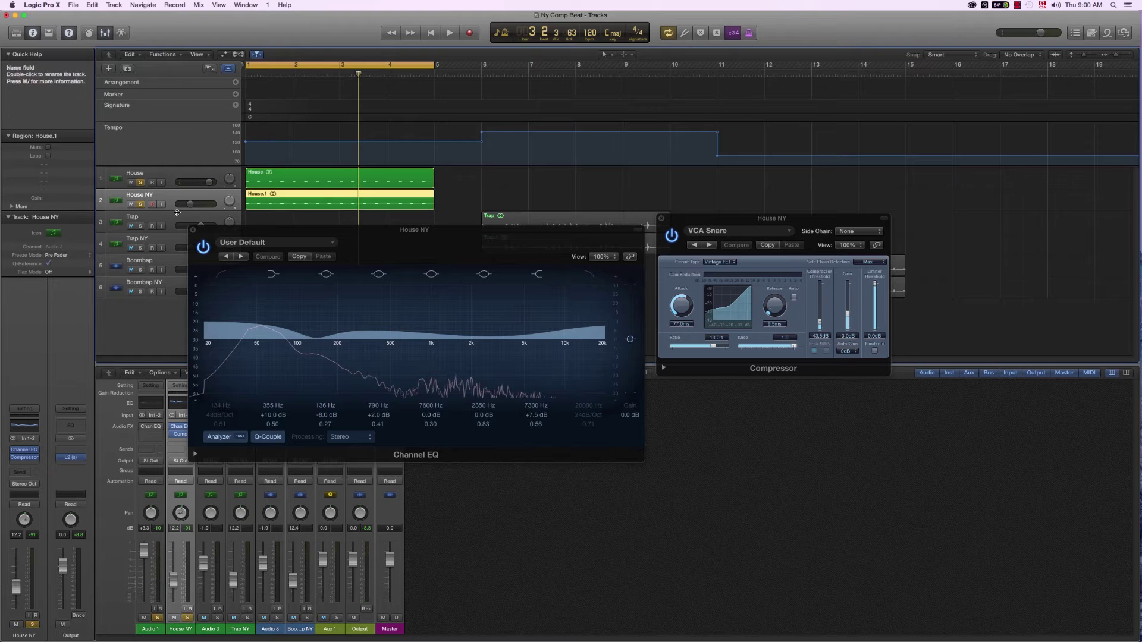
click(192, 232)
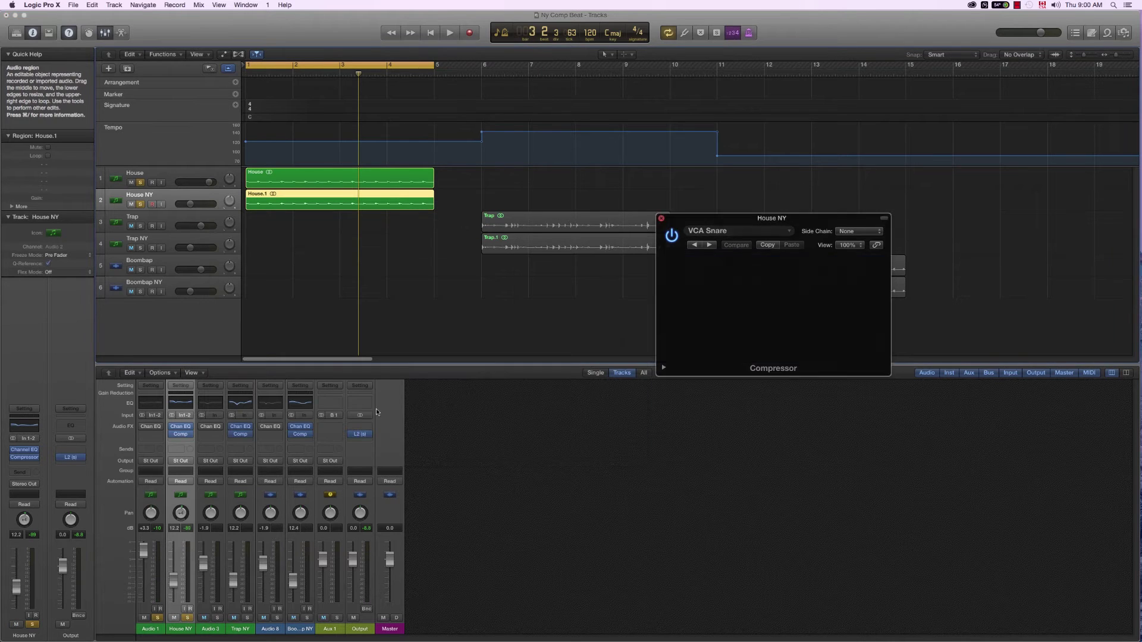
key(super+w)
Step: Set House NY's fader to about −12.6 dB under House while the loops play
drag(173, 580, 173, 602)
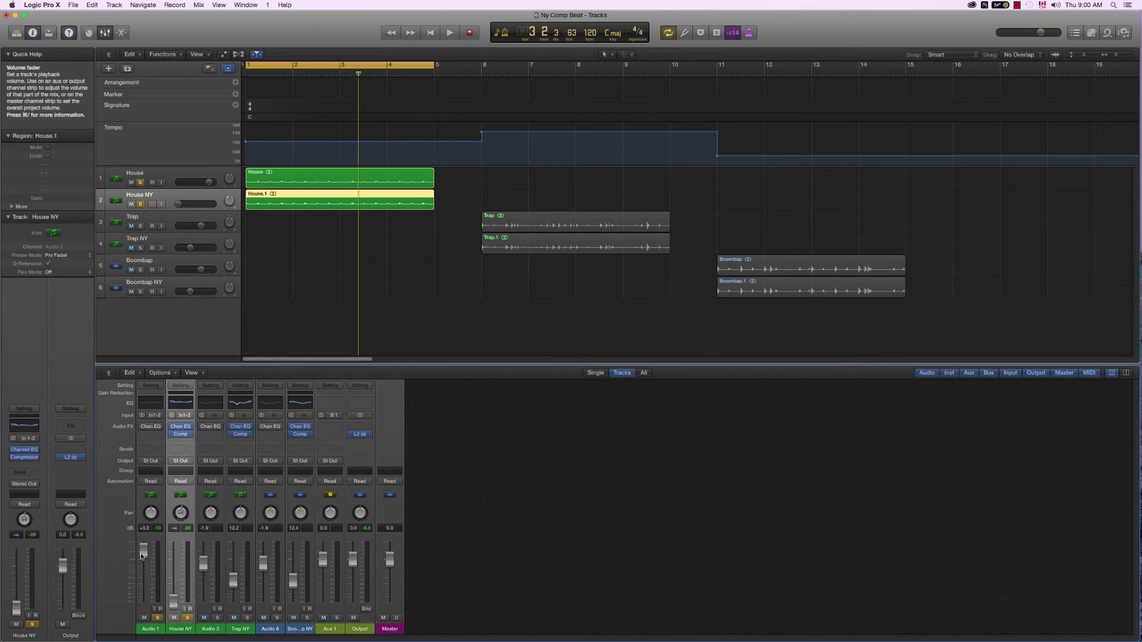
key(space)
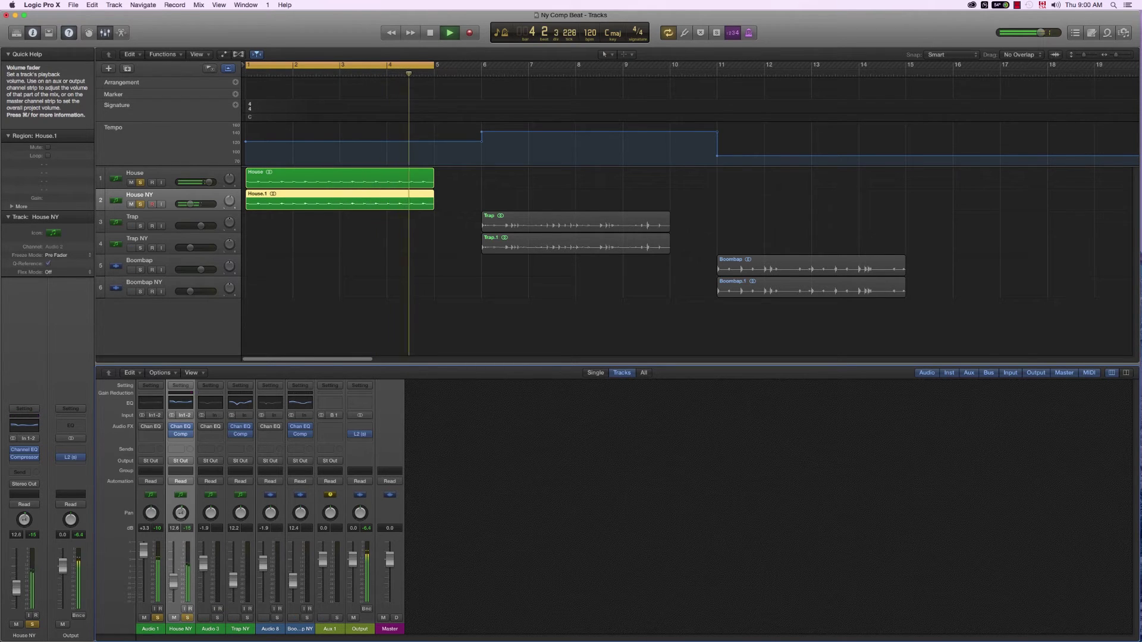
key(space)
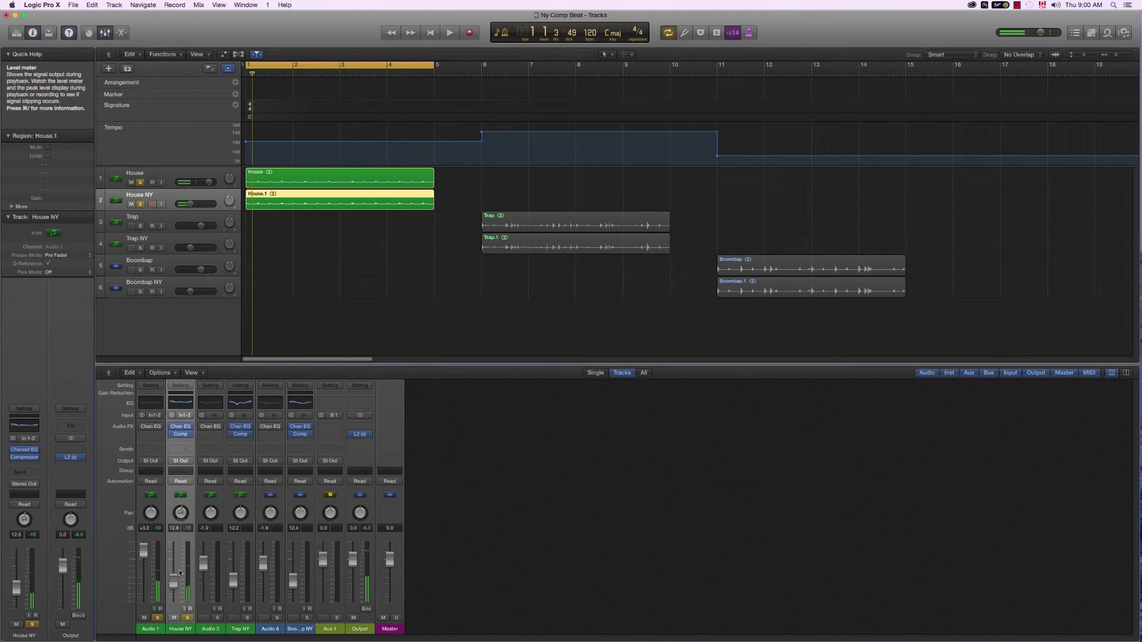
Step: Play the House loops, toggling House NY's solo to compare, ending with it unsoloed
key(space)
click(140, 205)
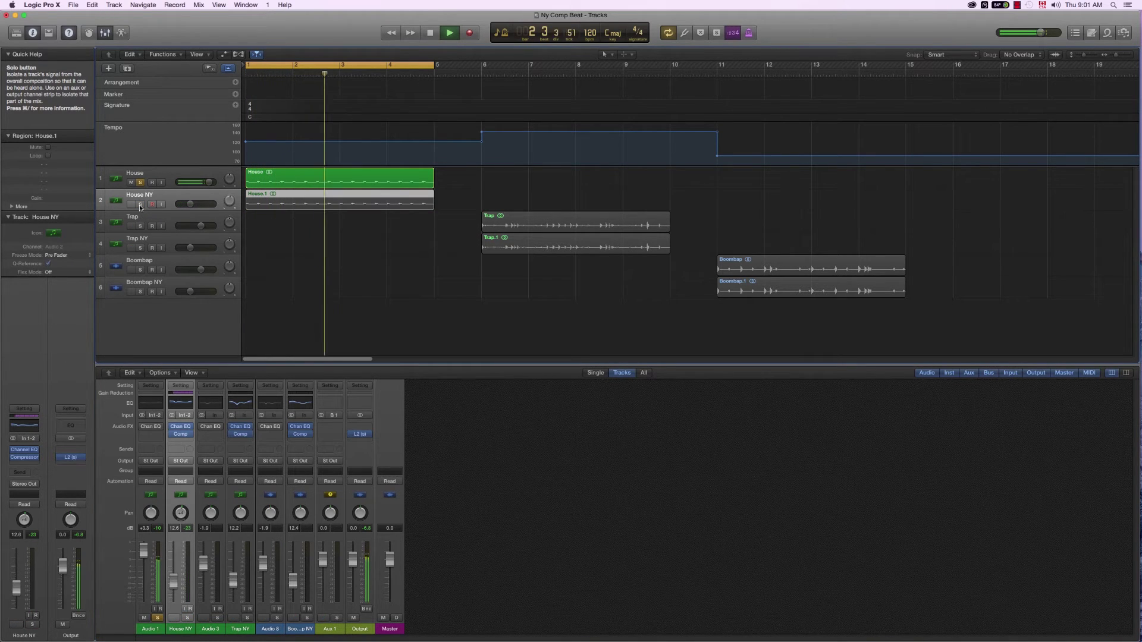
click(140, 205)
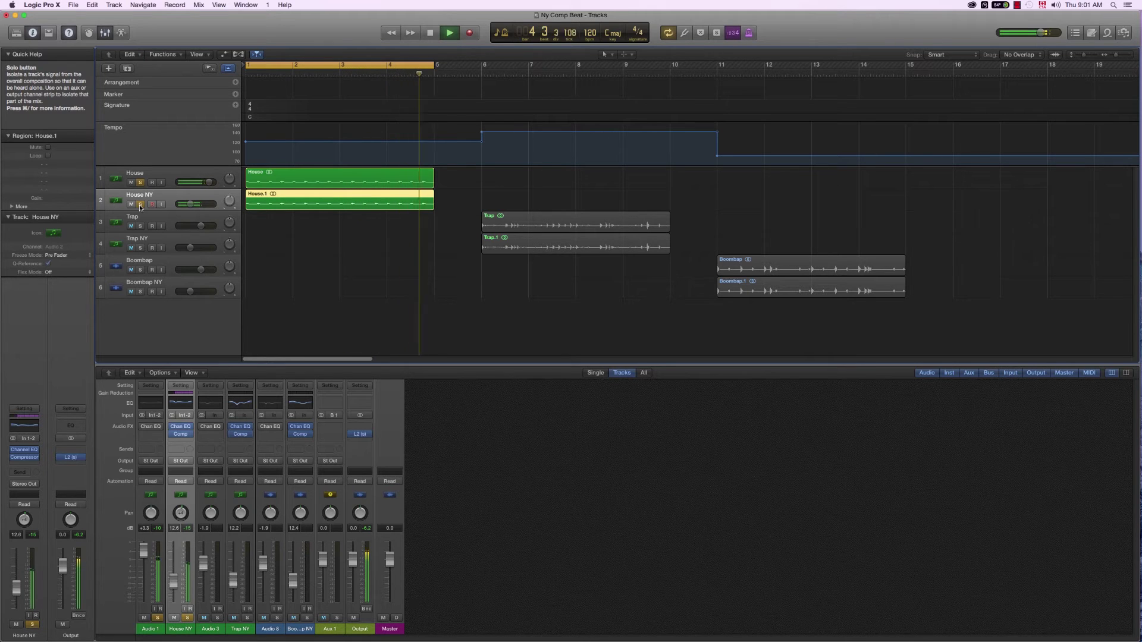
click(140, 204)
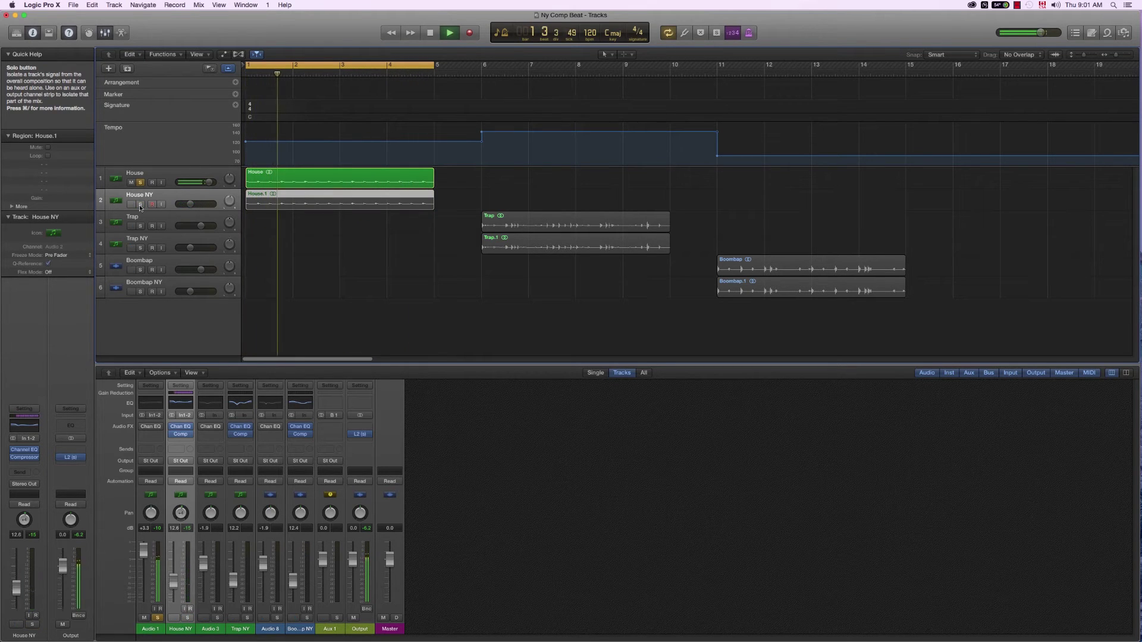
key(space)
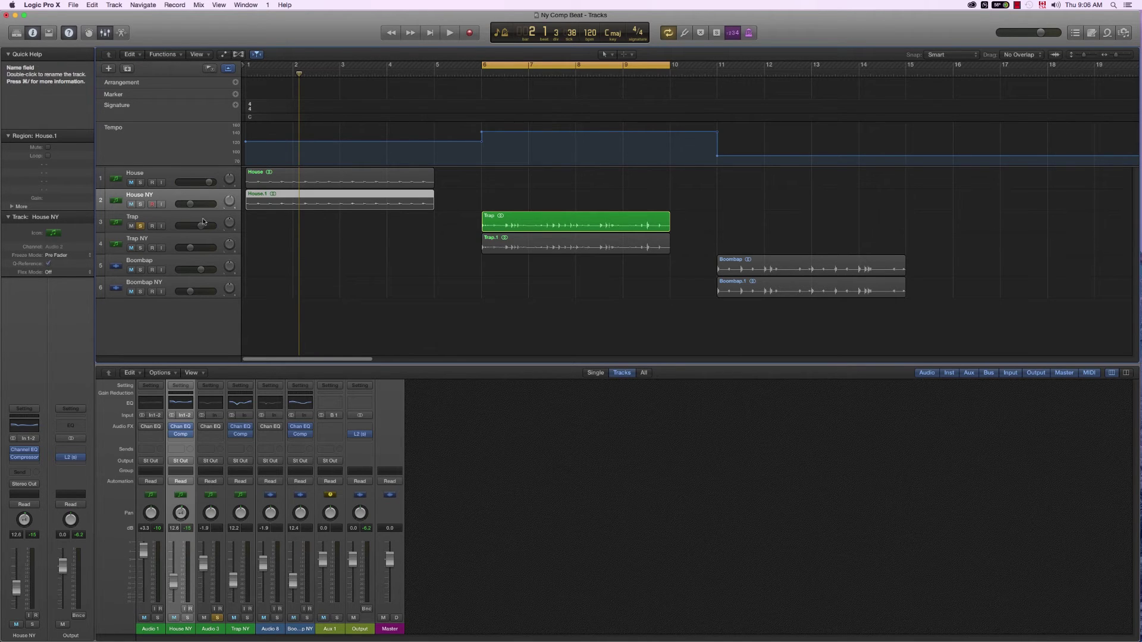
Step: Audition the trap loop, then select Trap NY and open its Channel EQ (−14.0 dB at 225 Hz)
click(535, 223)
key(space)
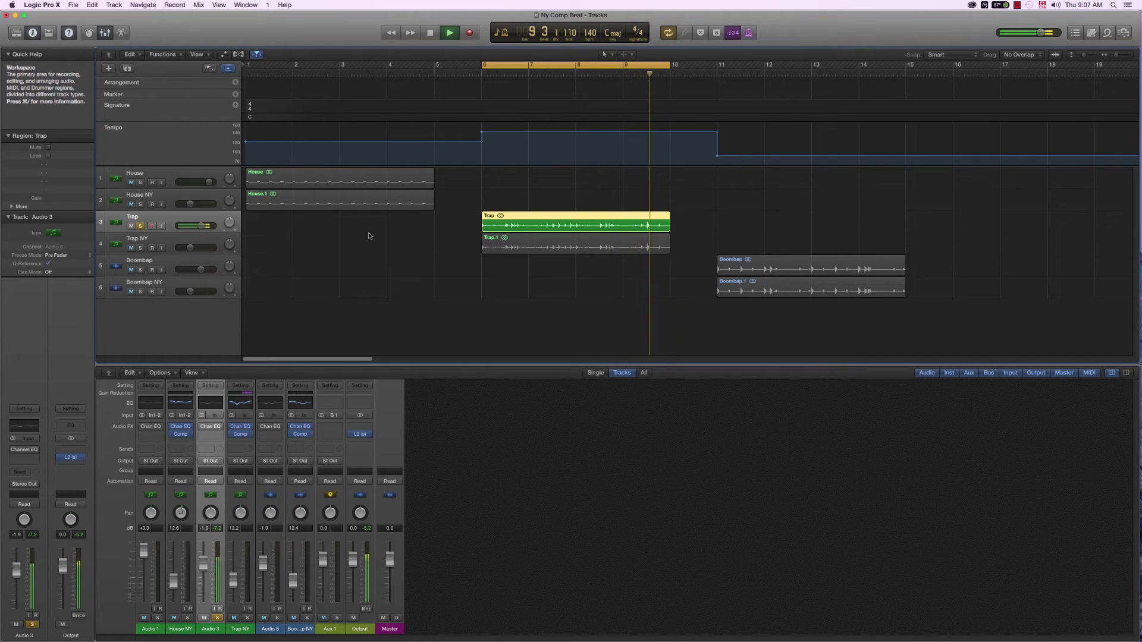
key(space)
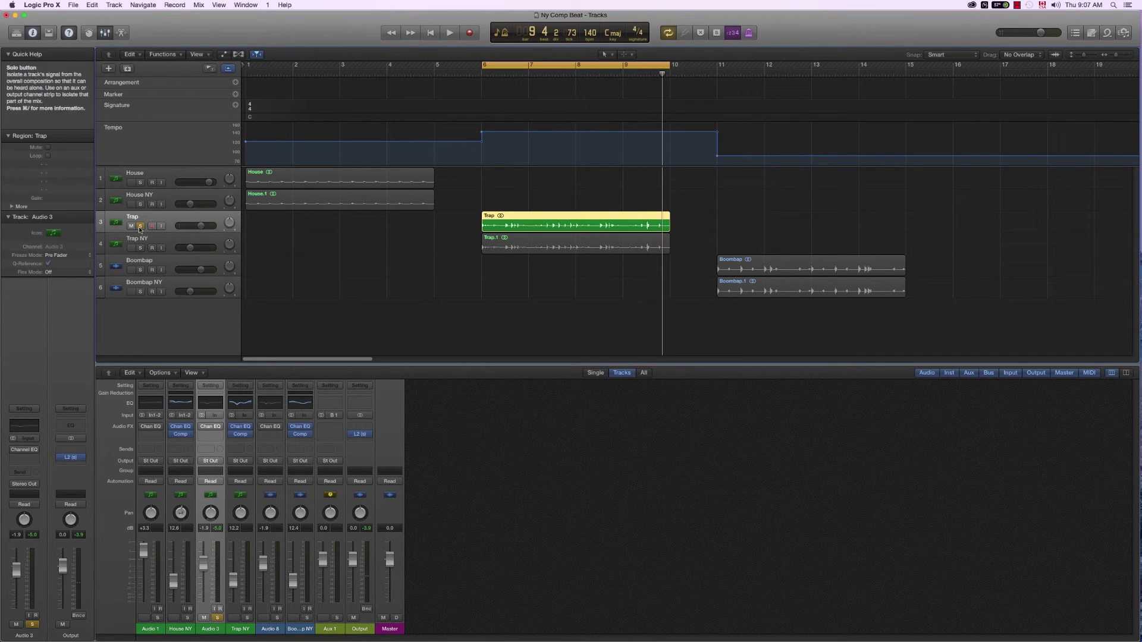
click(166, 241)
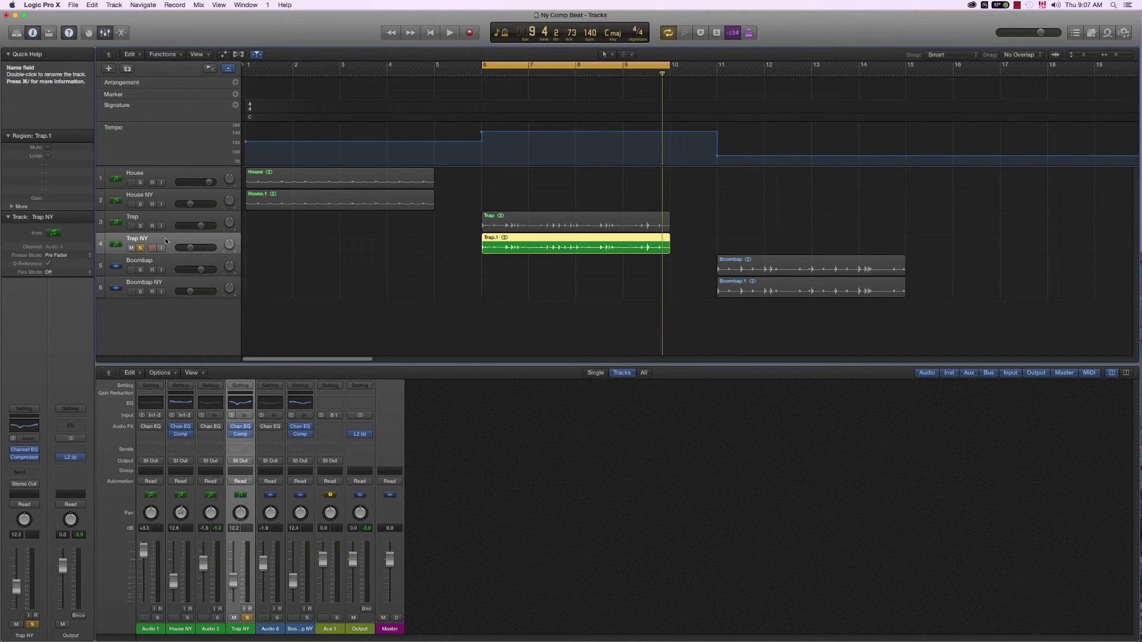
double_click(237, 406)
Step: Reposition Trap NY's Channel EQ, play the trap loop, and open its Vintage FET compressor
drag(457, 312, 558, 268)
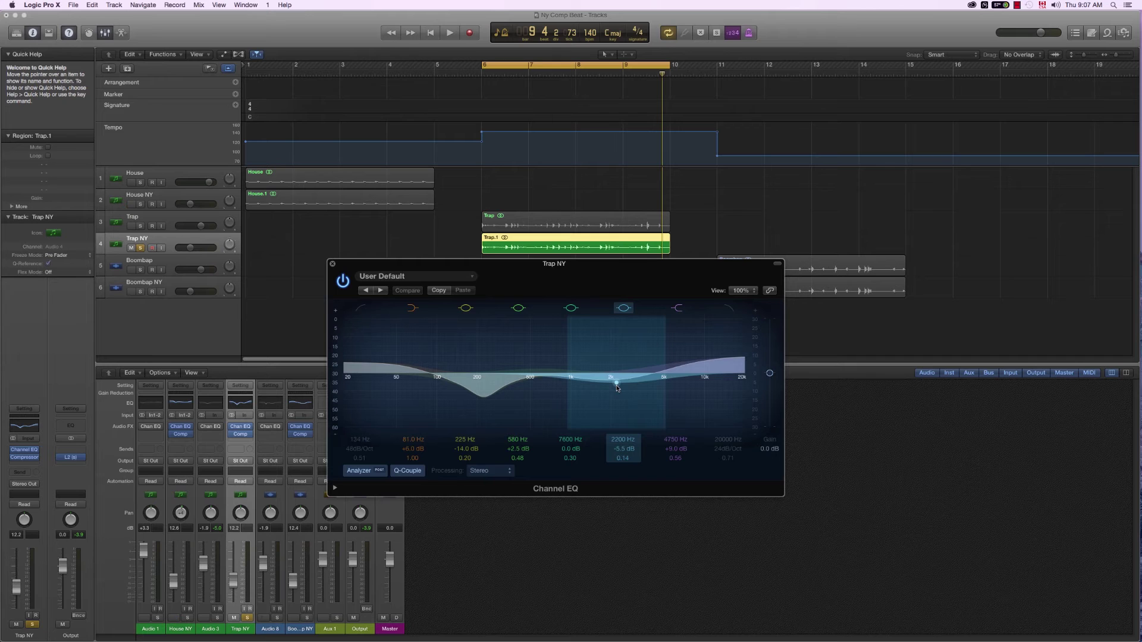
drag(599, 279, 591, 291)
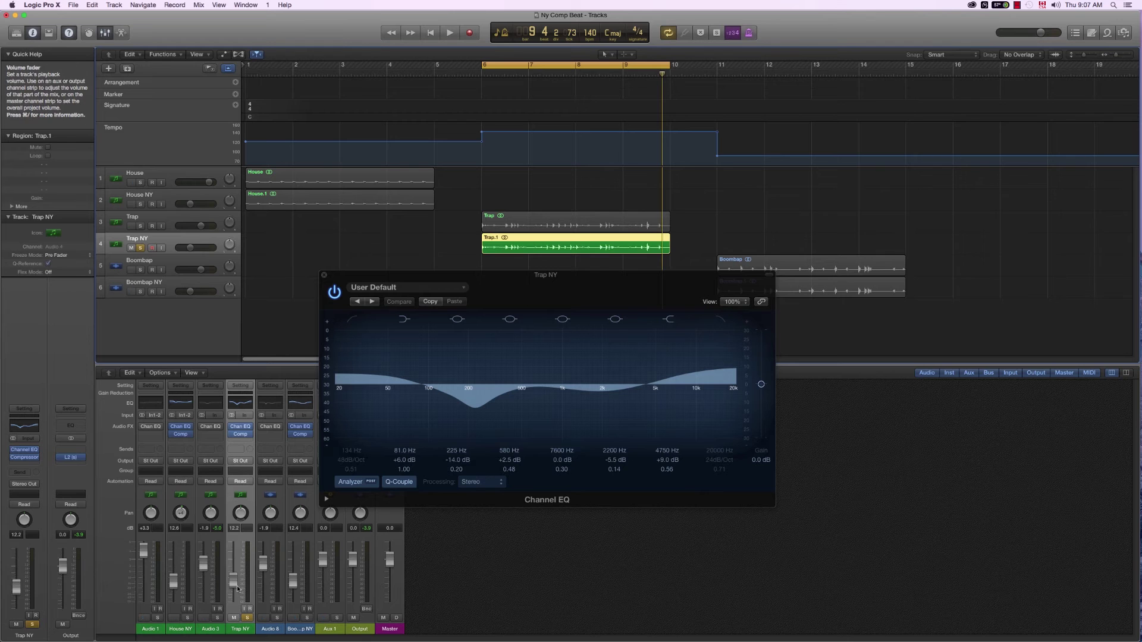
key(space)
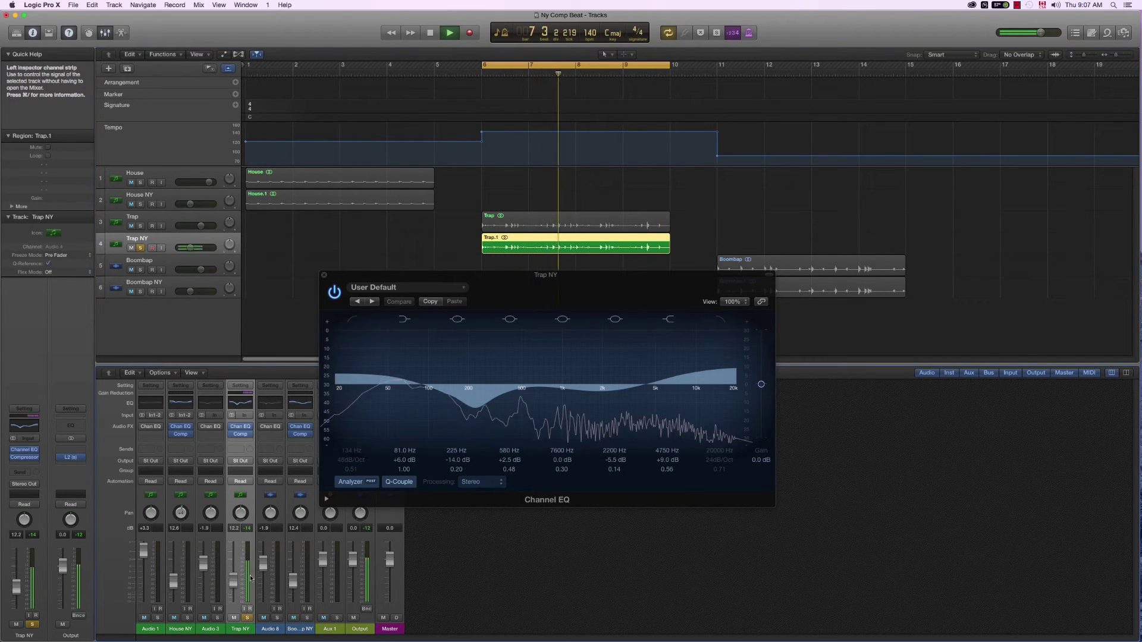
click(241, 435)
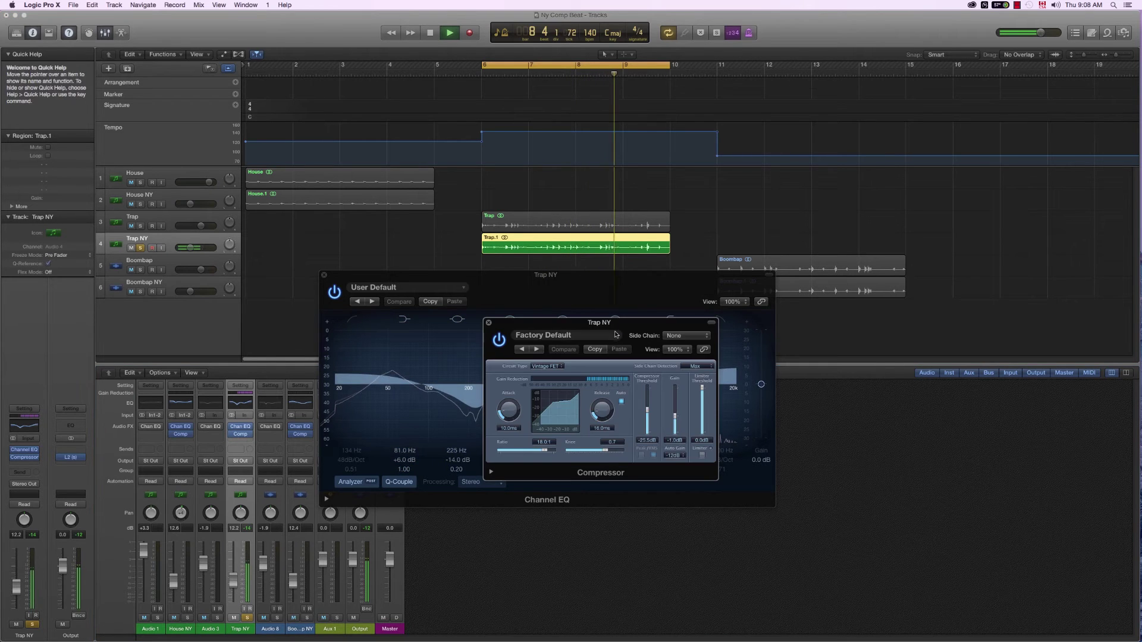
Step: Stop playback, close the Channel EQ, and move the compressor window clear
drag(619, 319, 816, 392)
key(space)
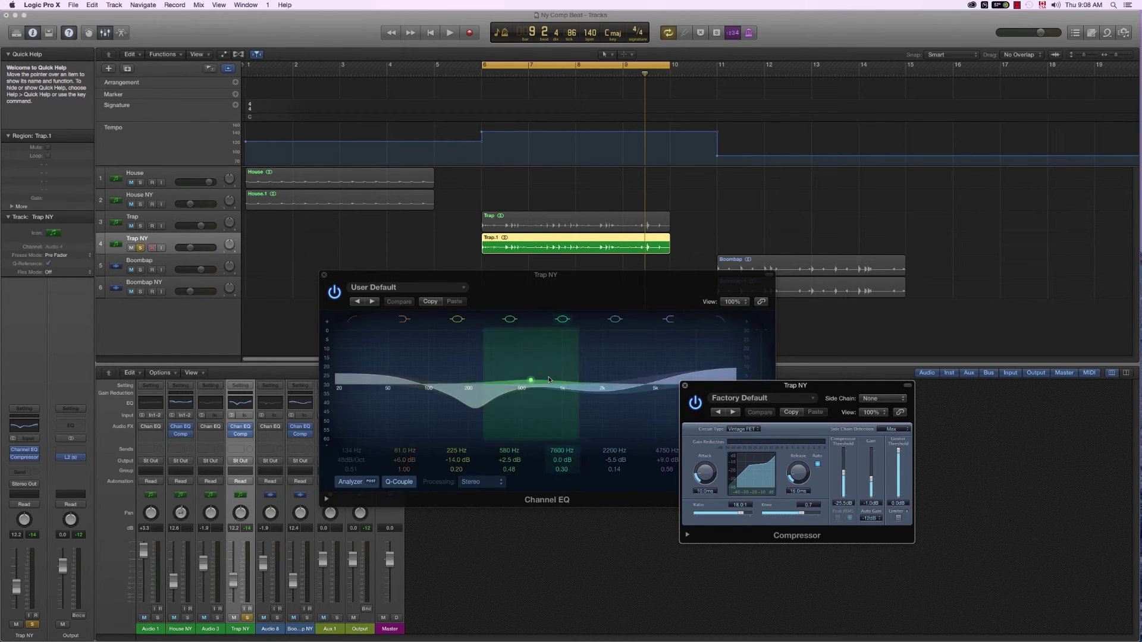
click(319, 274)
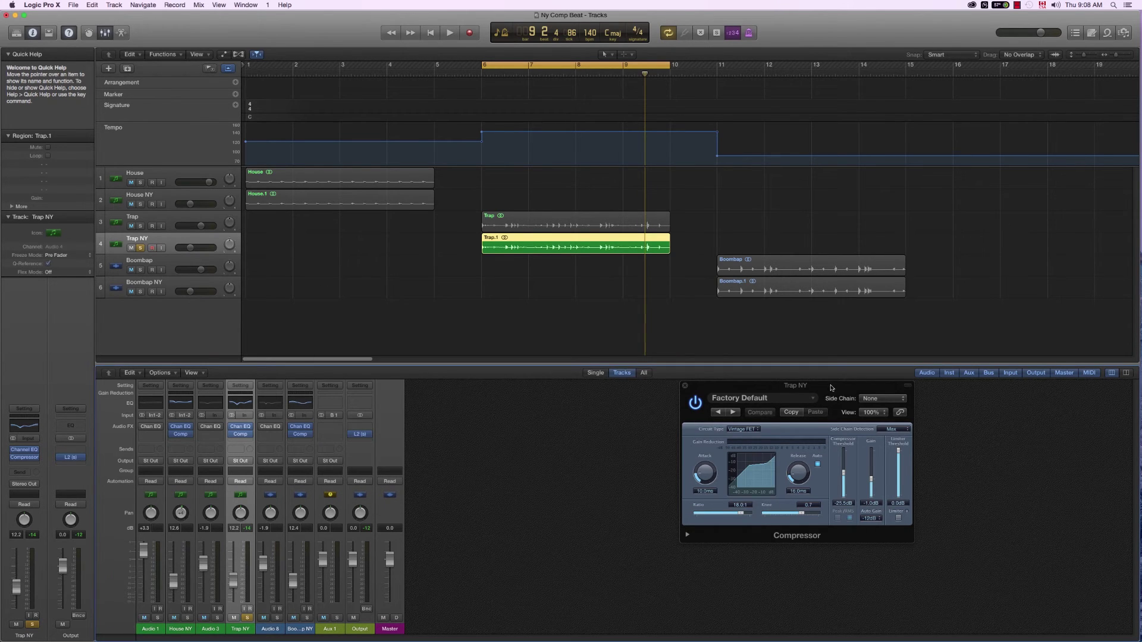
drag(837, 391, 815, 400)
Step: While the trap loop plays, raise the threshold and set 17.0 ms attack, 11.0 ms release
key(space)
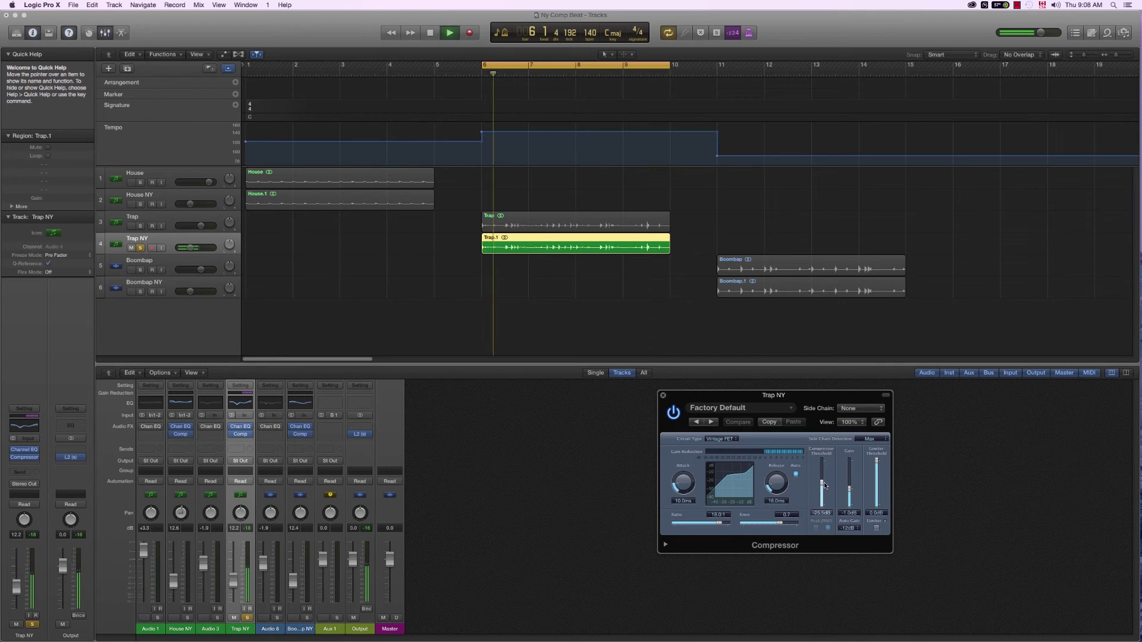
drag(823, 485, 823, 477)
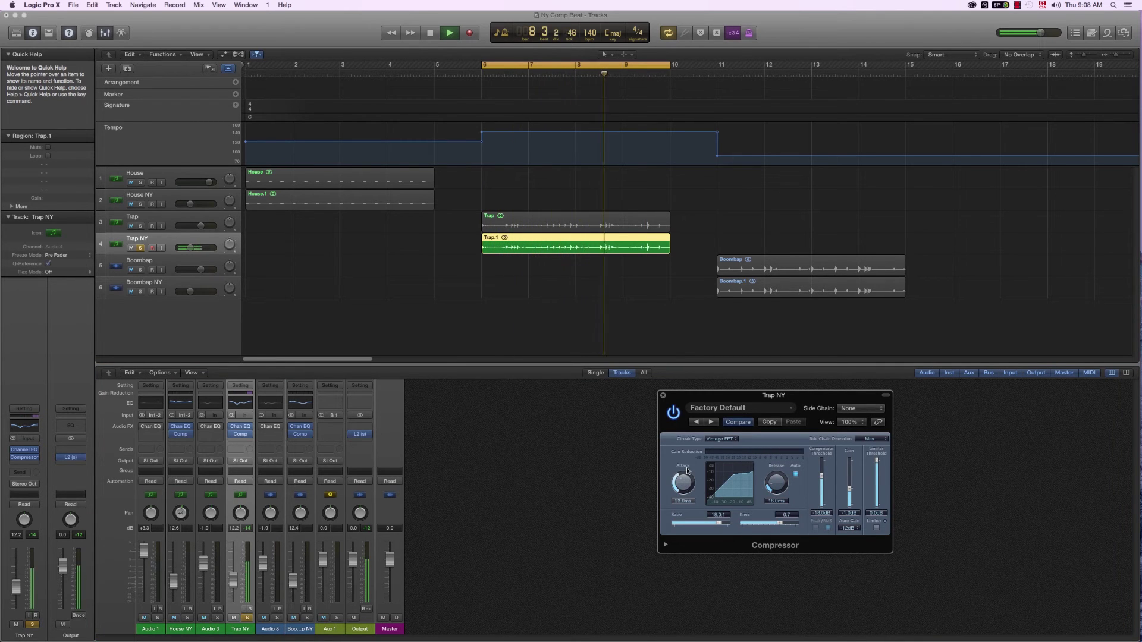
drag(686, 485, 687, 480)
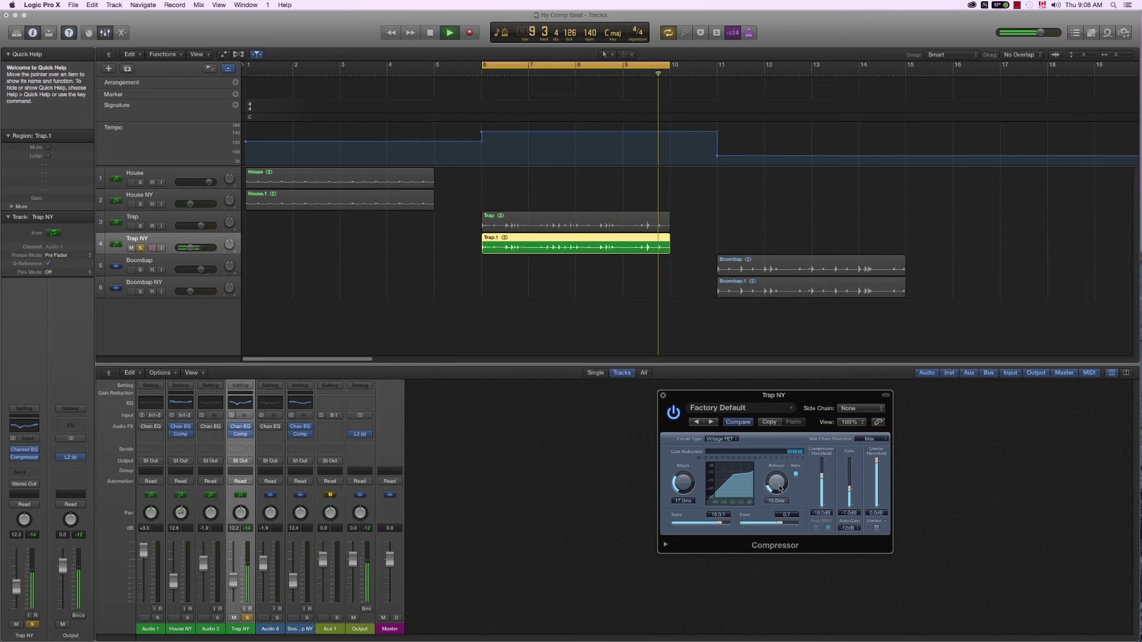
drag(777, 483, 824, 485)
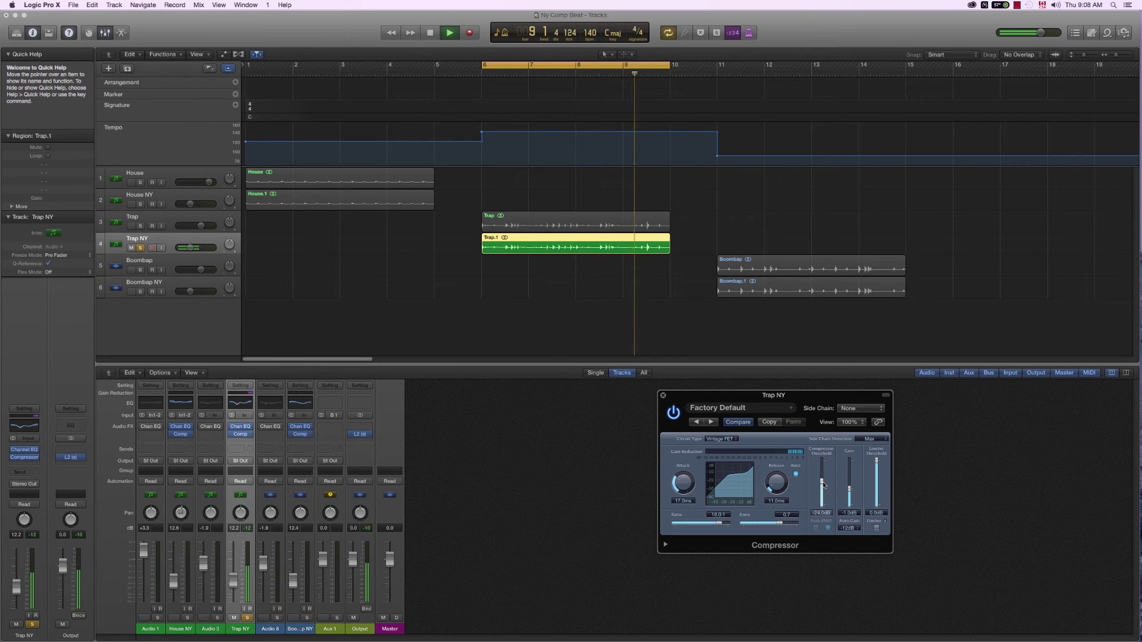
key(space)
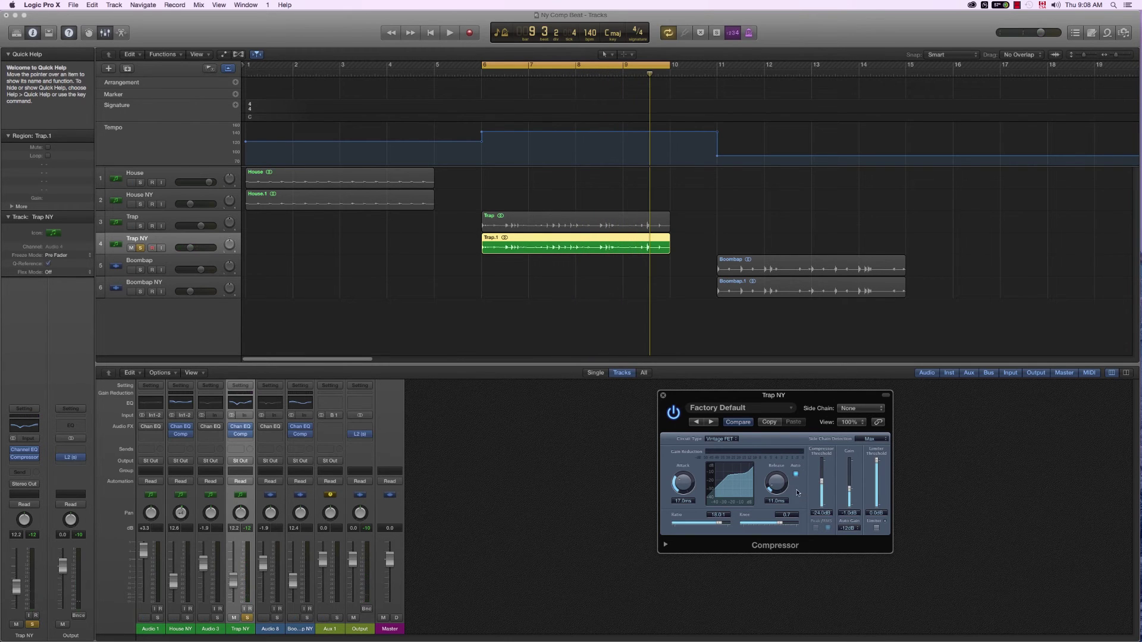
drag(800, 400, 630, 373)
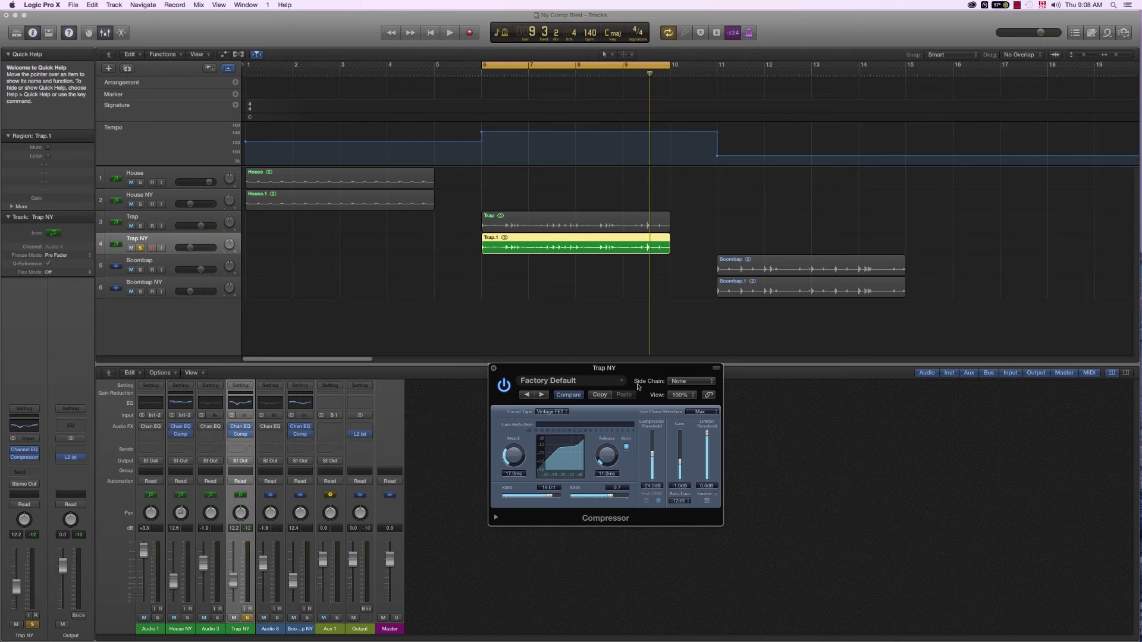
Step: Solo Trap and play it, toggling Trap NY's solo to compare, ending with both soloed
click(141, 247)
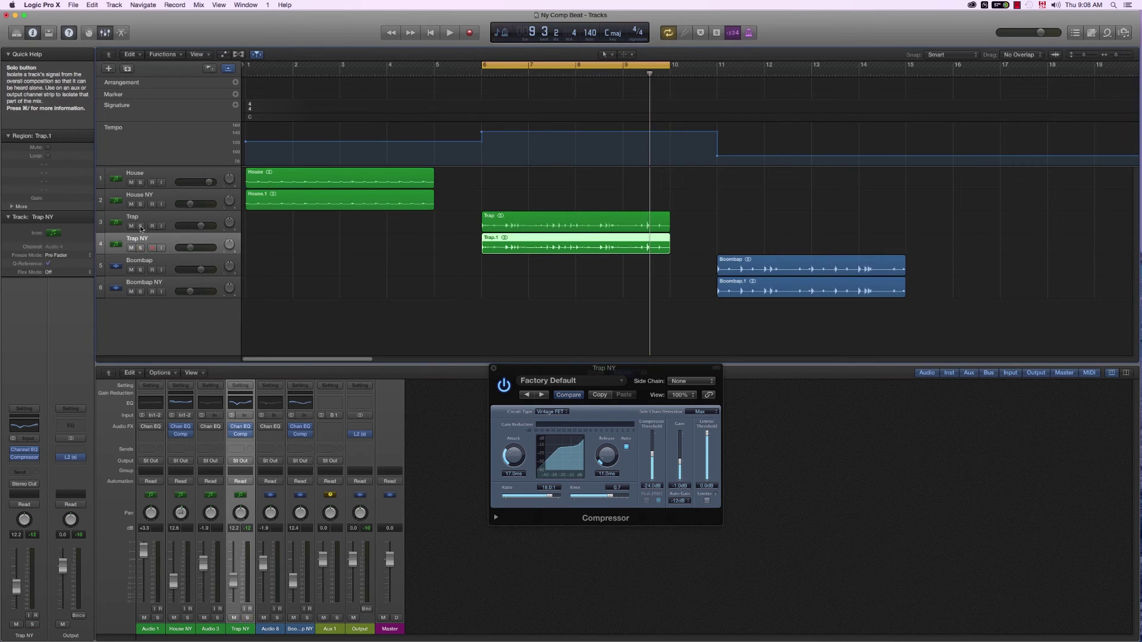
click(141, 226)
key(space)
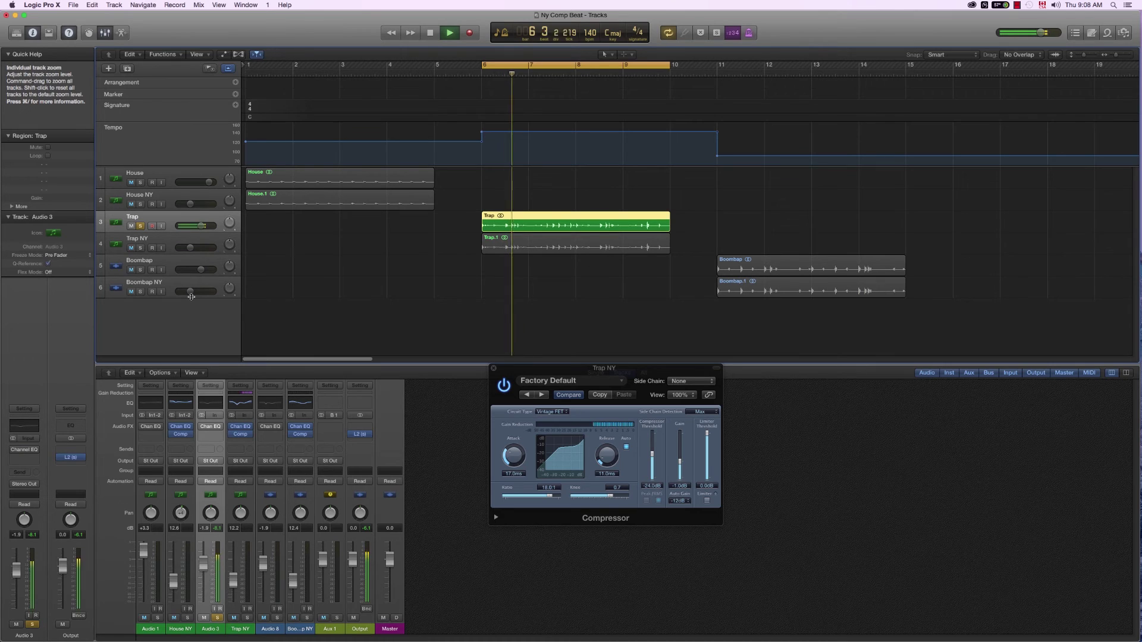
click(140, 248)
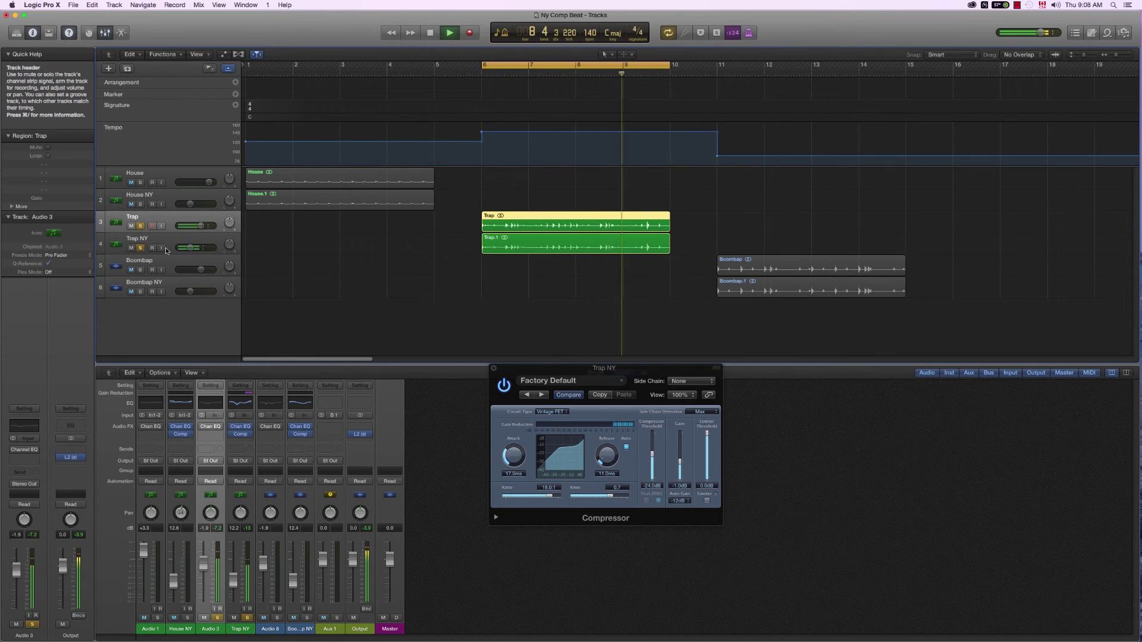
click(141, 248)
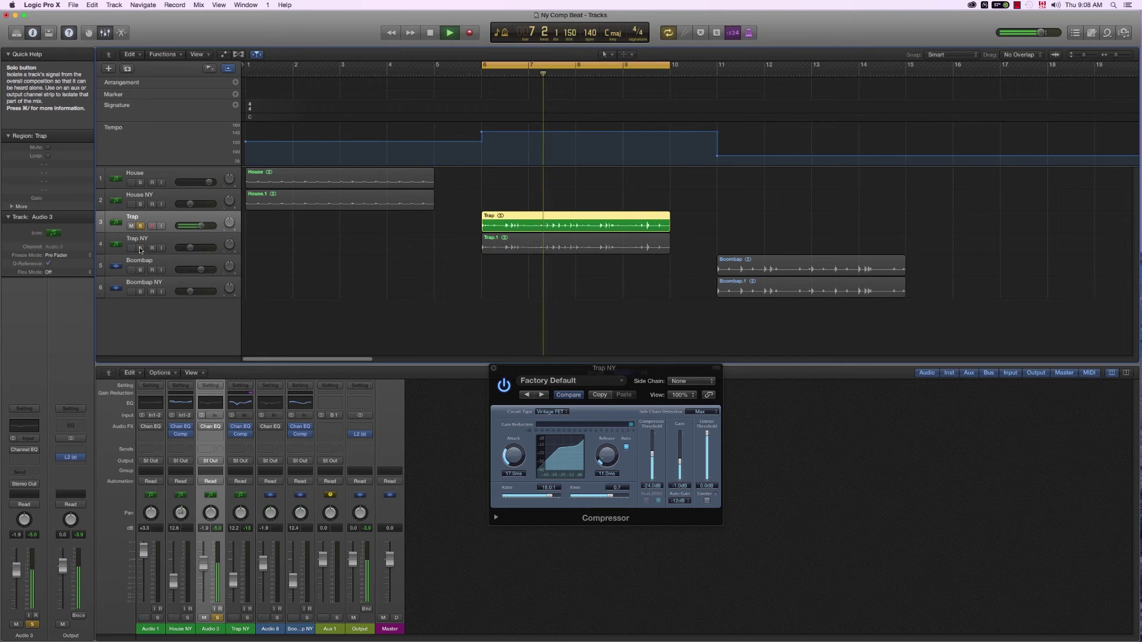
click(140, 248)
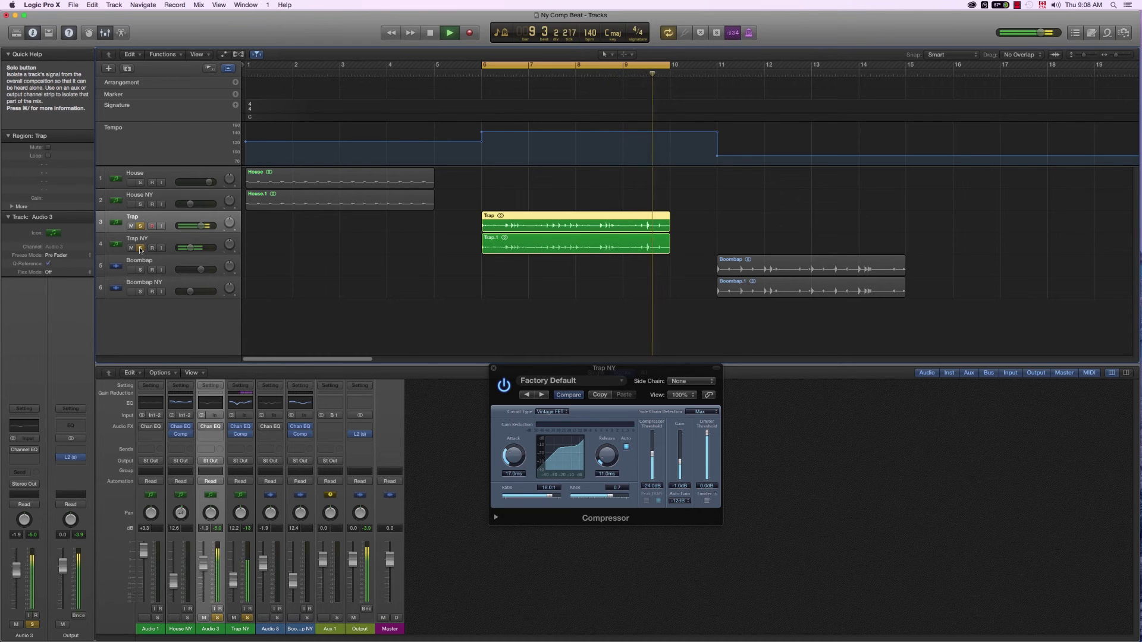
Step: Stop playback, nudge Trap NY's level up from 12.2, and close the compressor window
key(space)
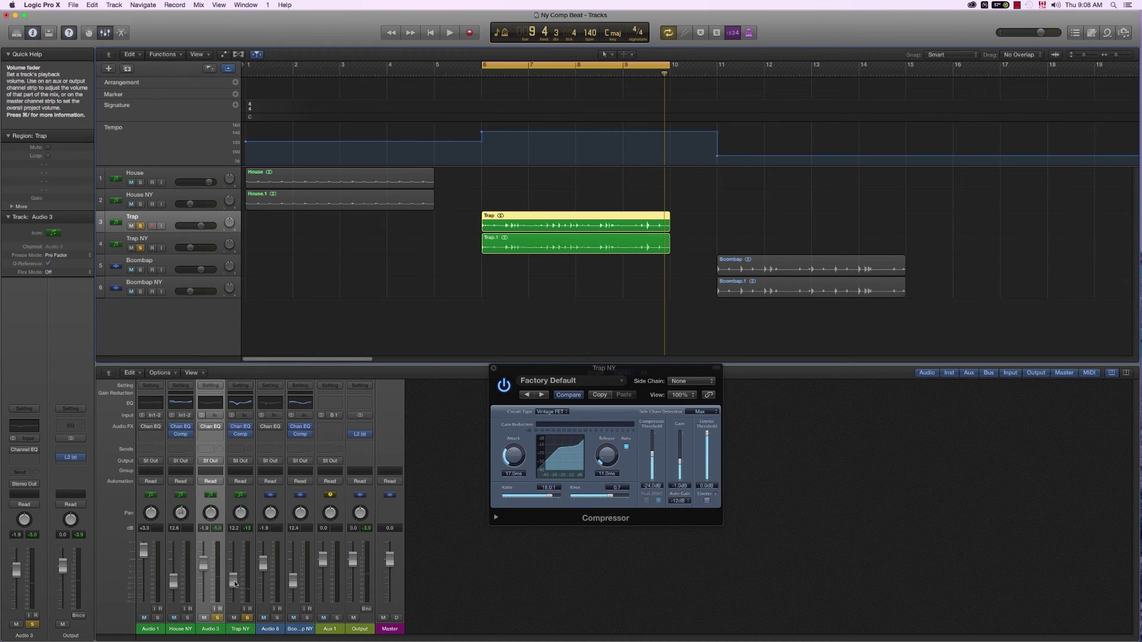
drag(236, 585, 234, 587)
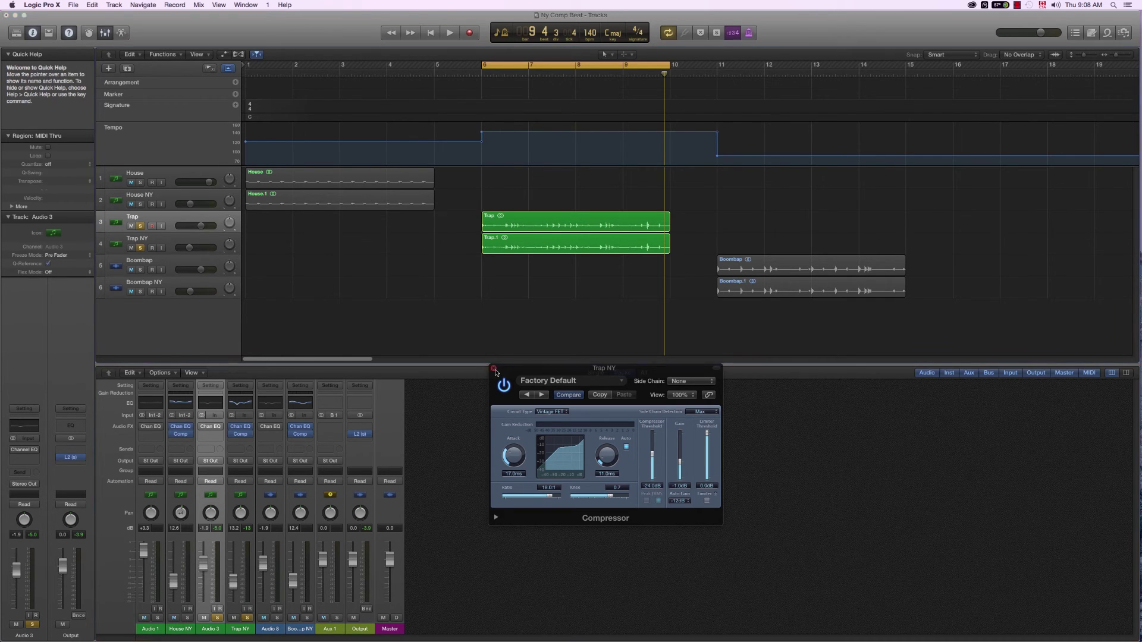
click(494, 369)
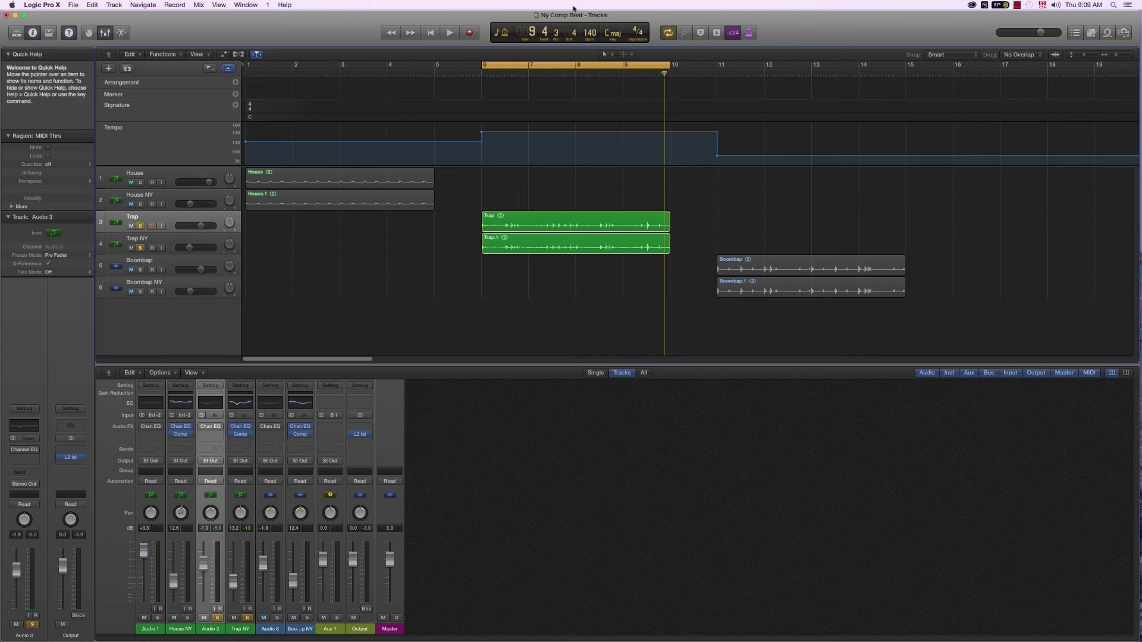
Step: Move the cycle range to bars 11–15 and audition the soloed Boombap loop
drag(554, 66, 828, 81)
click(141, 248)
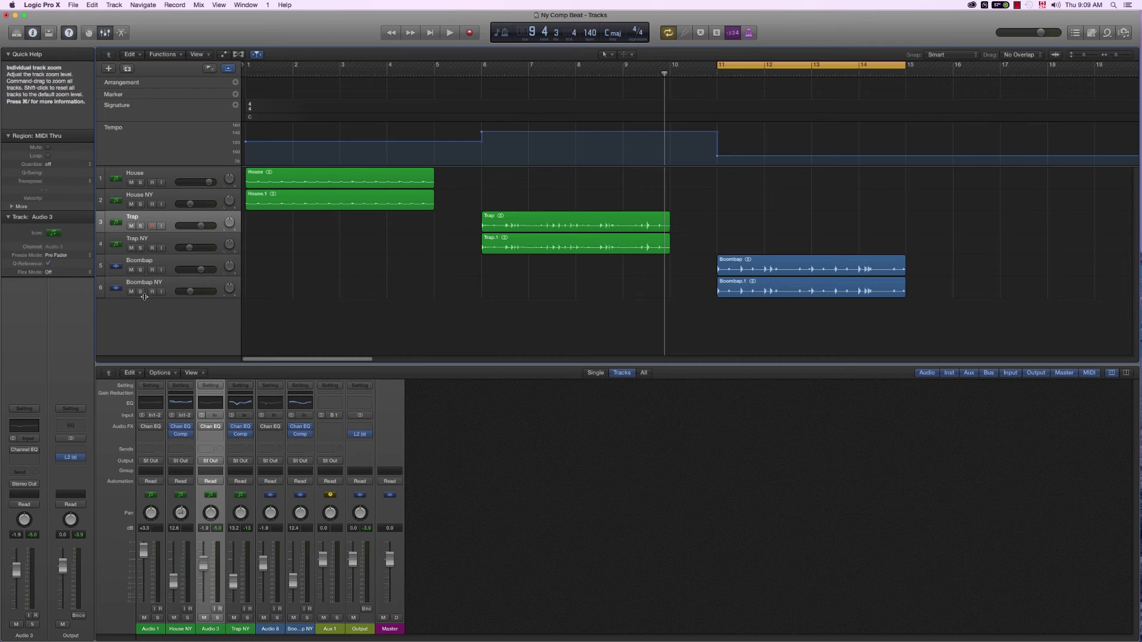
click(141, 269)
click(170, 269)
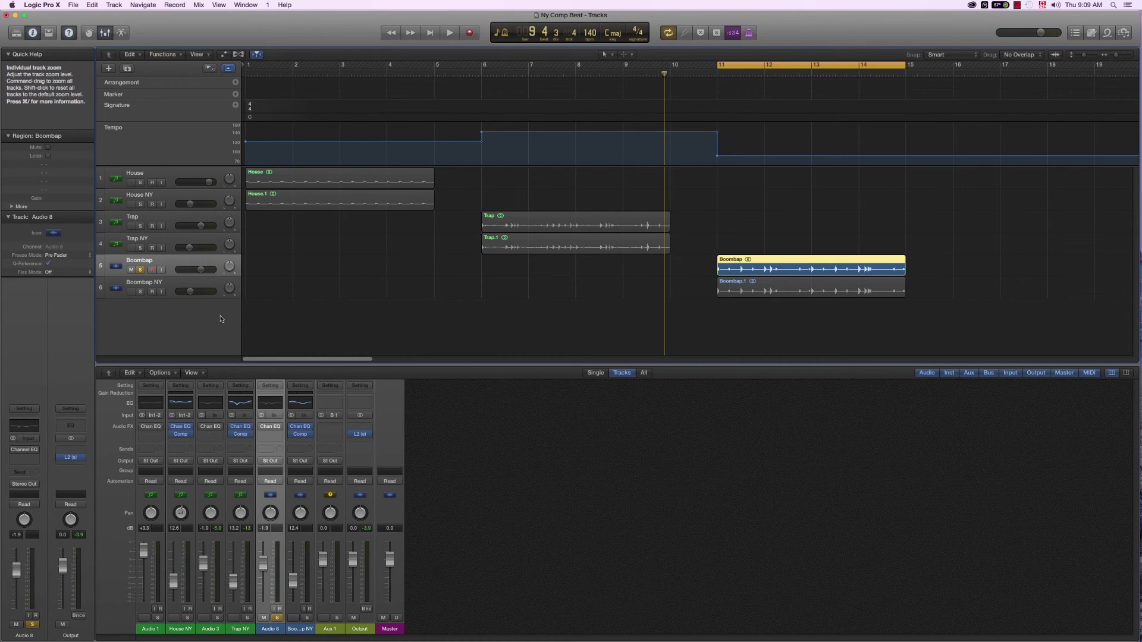
key(space)
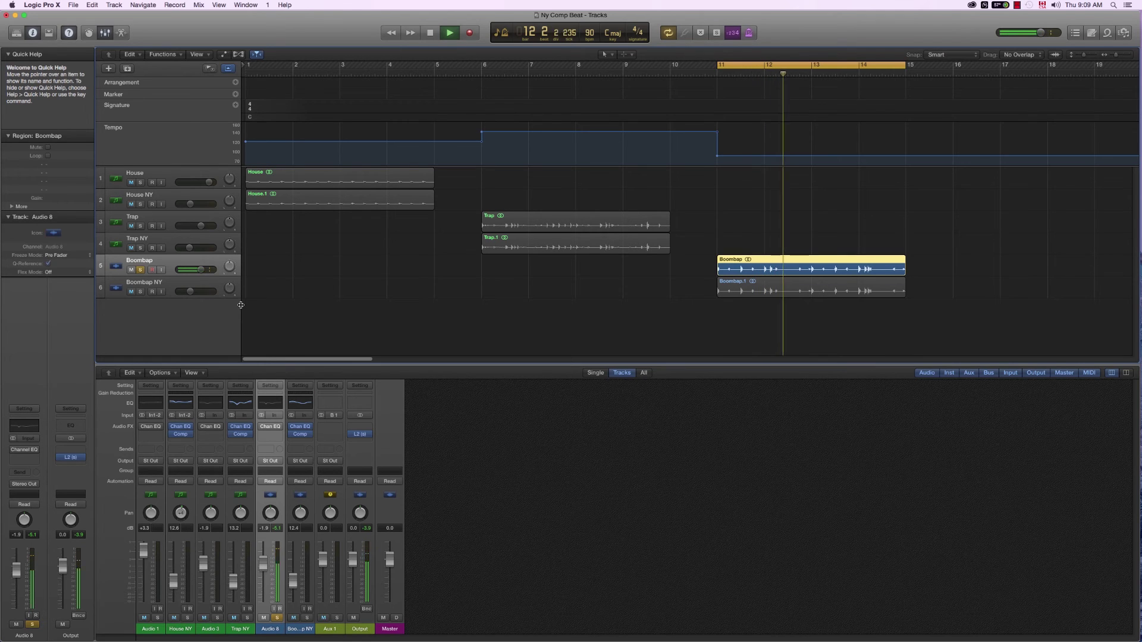
key(space)
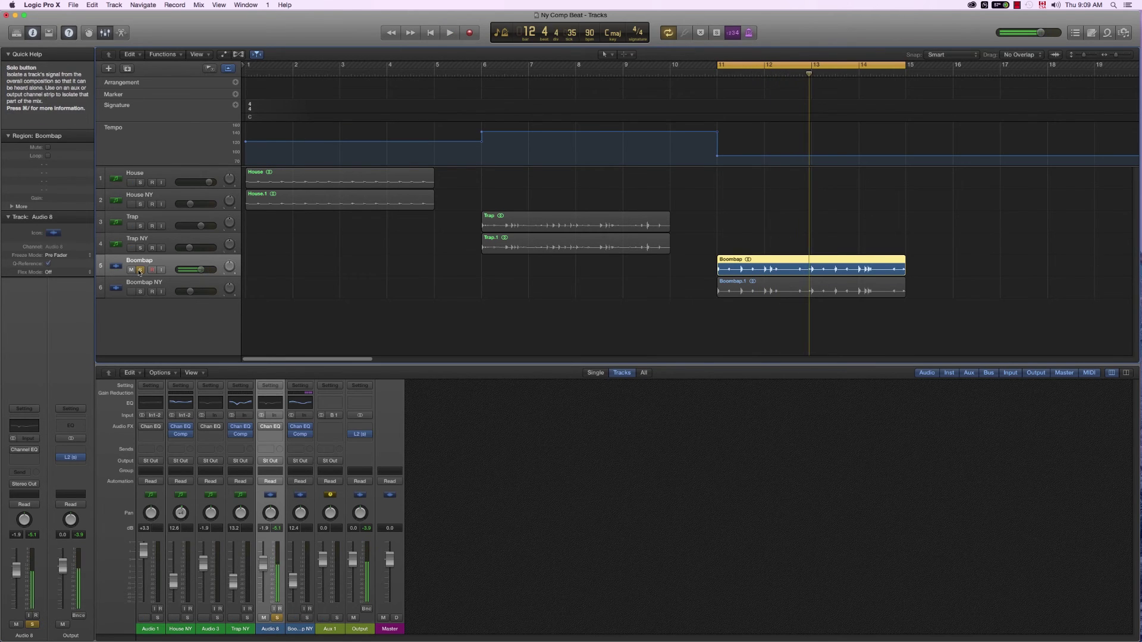
Step: Solo Boombap NY instead of Boombap, select it, and open its Channel EQ
click(139, 270)
click(140, 291)
click(160, 284)
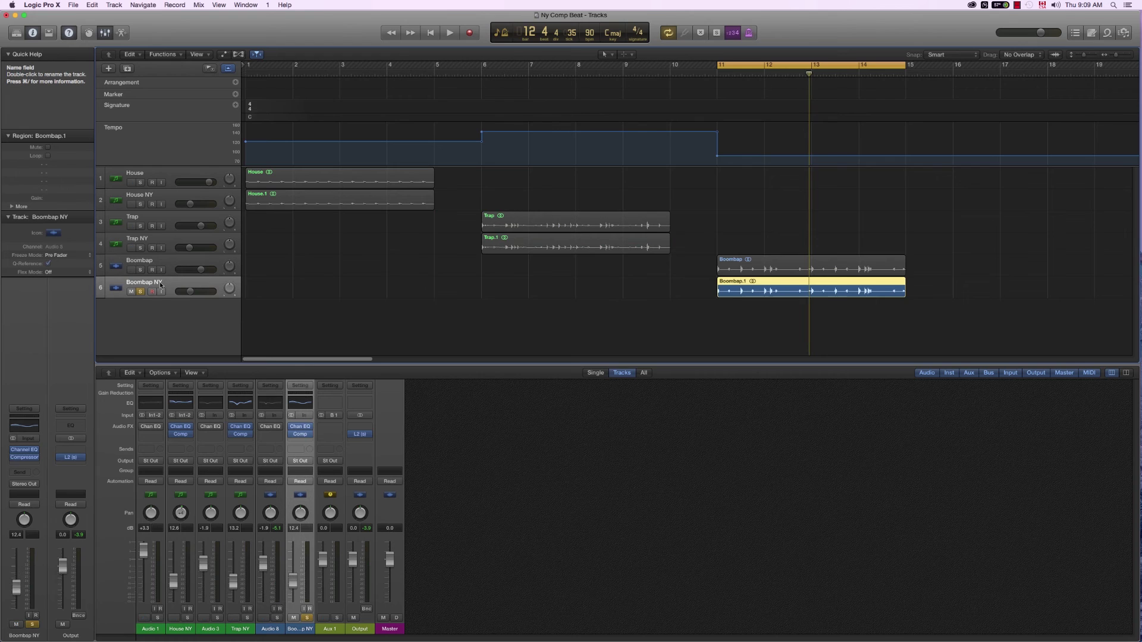
double_click(303, 405)
Step: Shift Boombap NY's low EQ boost to 56 Hz at +6.5 dB, then close the EQ window
drag(287, 47, 534, 271)
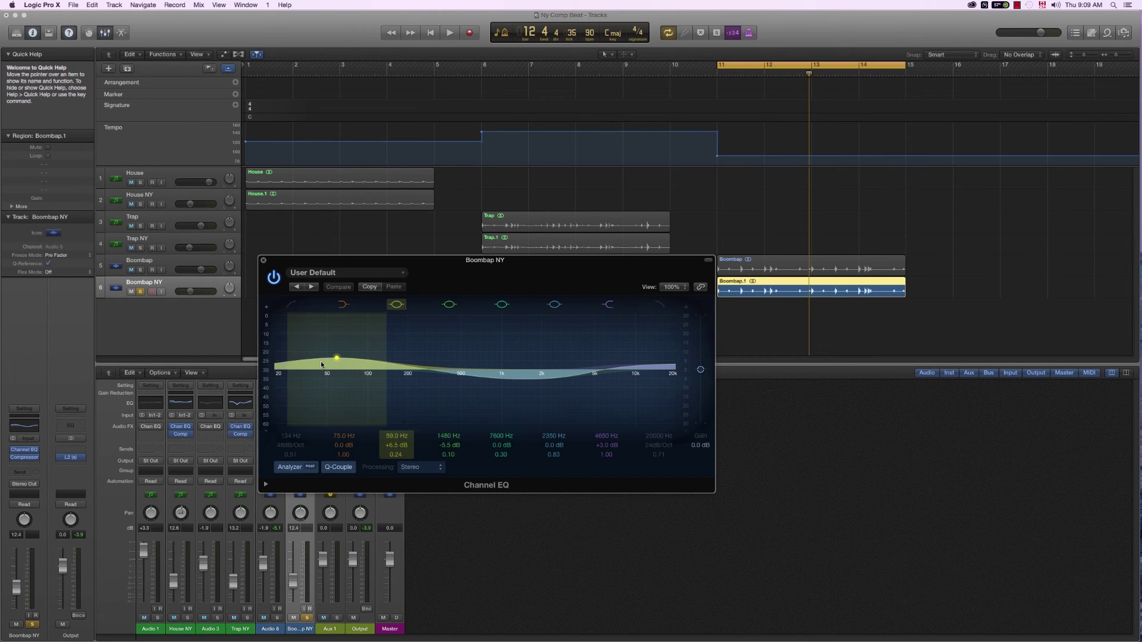
drag(336, 358, 336, 361)
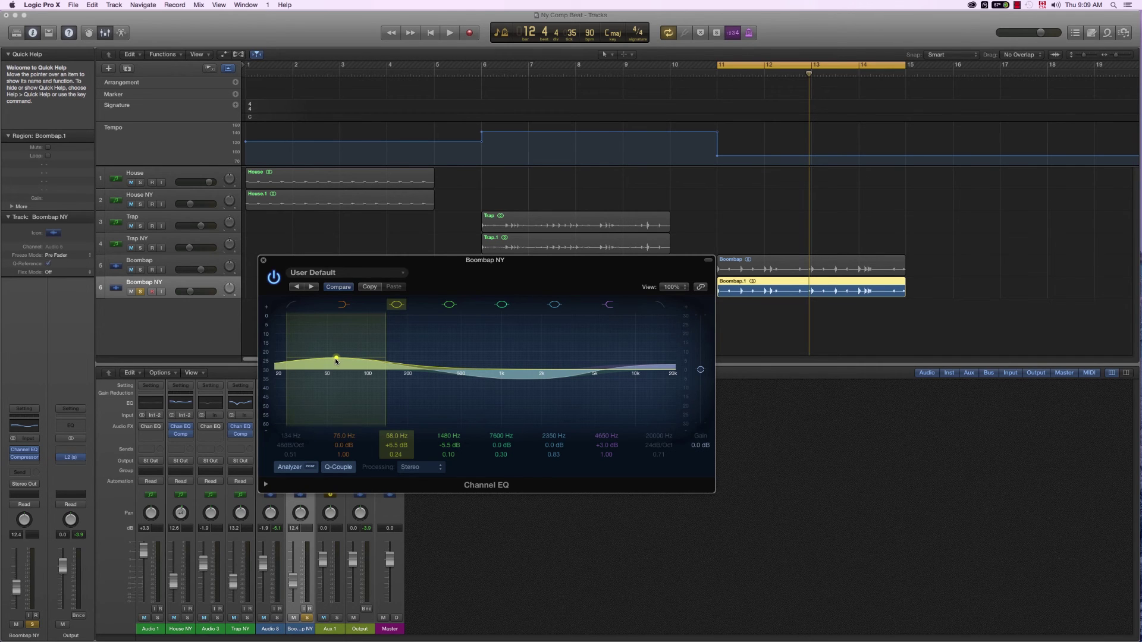
click(263, 260)
Step: Solo Boombap together with Boombap NY while the loop plays, then reopen Boombap NY's Channel EQ
click(140, 291)
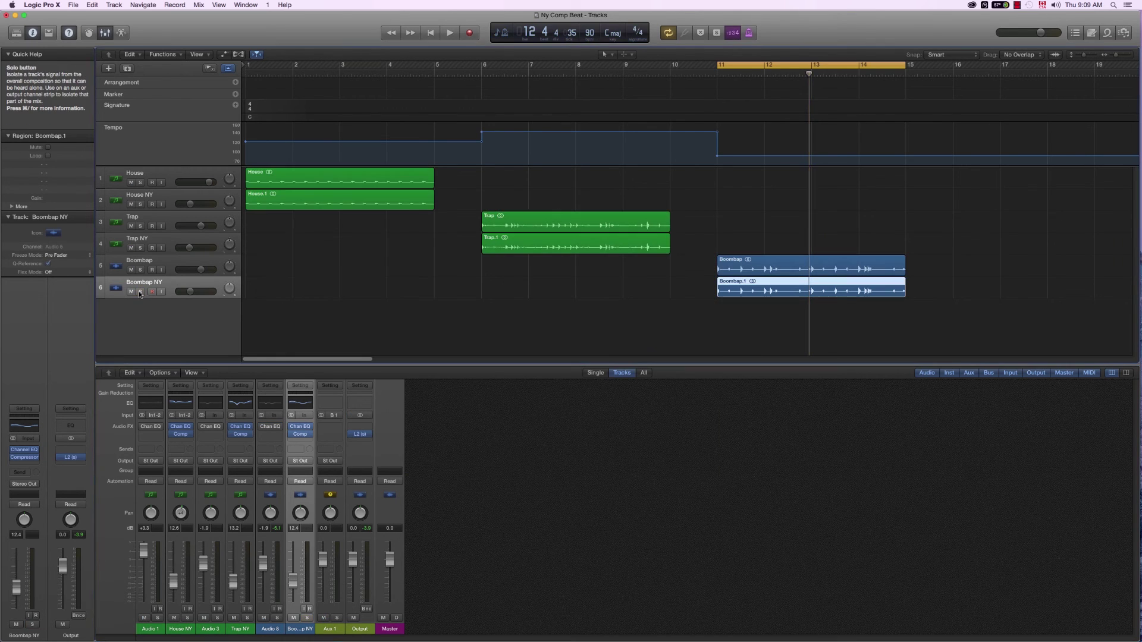
click(141, 270)
key(space)
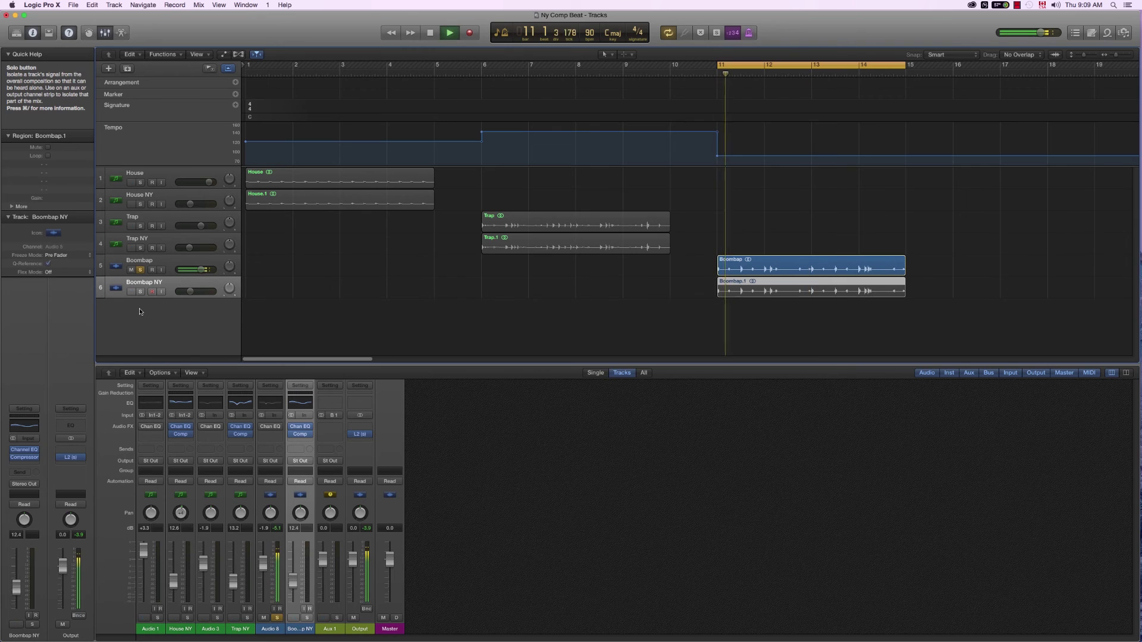
click(140, 292)
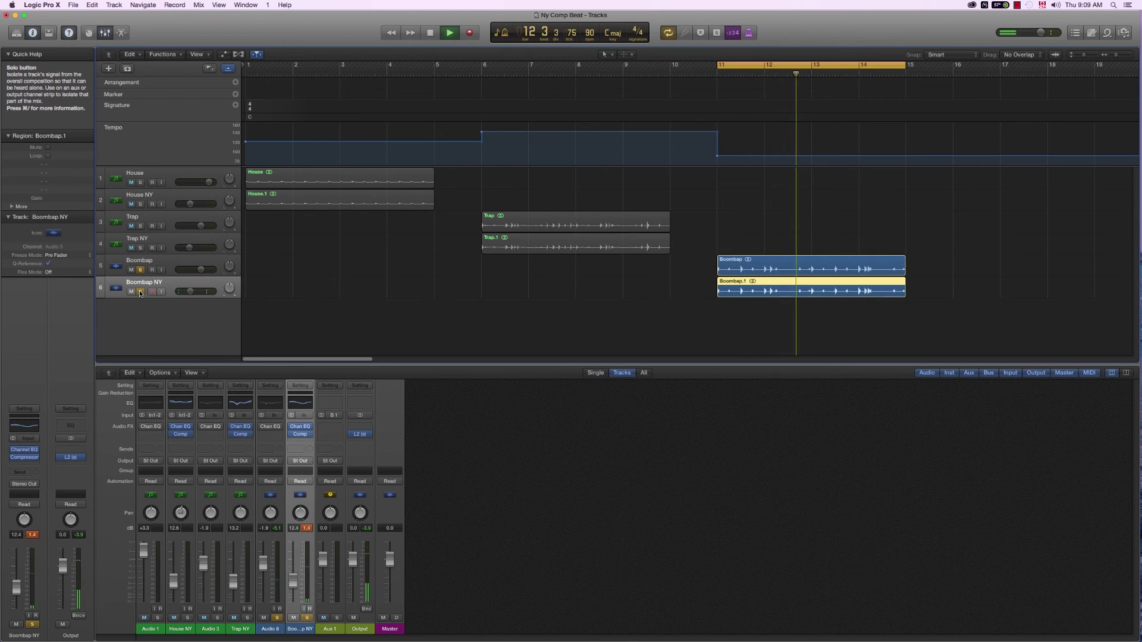
click(300, 403)
Step: Stop playback and move Boombap NY's midrange EQ cut to 2150 Hz at -7.5 dB
key(space)
drag(536, 402, 544, 402)
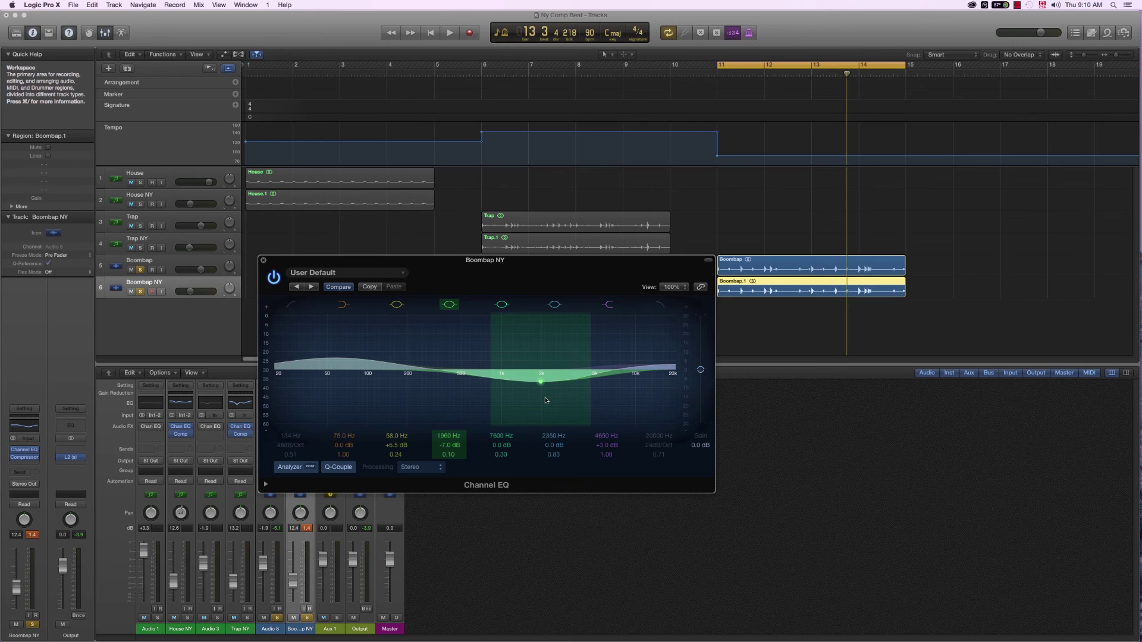
drag(546, 400, 551, 402)
Step: Raise Boombap NY's level to 14.2, compare it soloed and unsoloed during playback, then close the EQ
key(space)
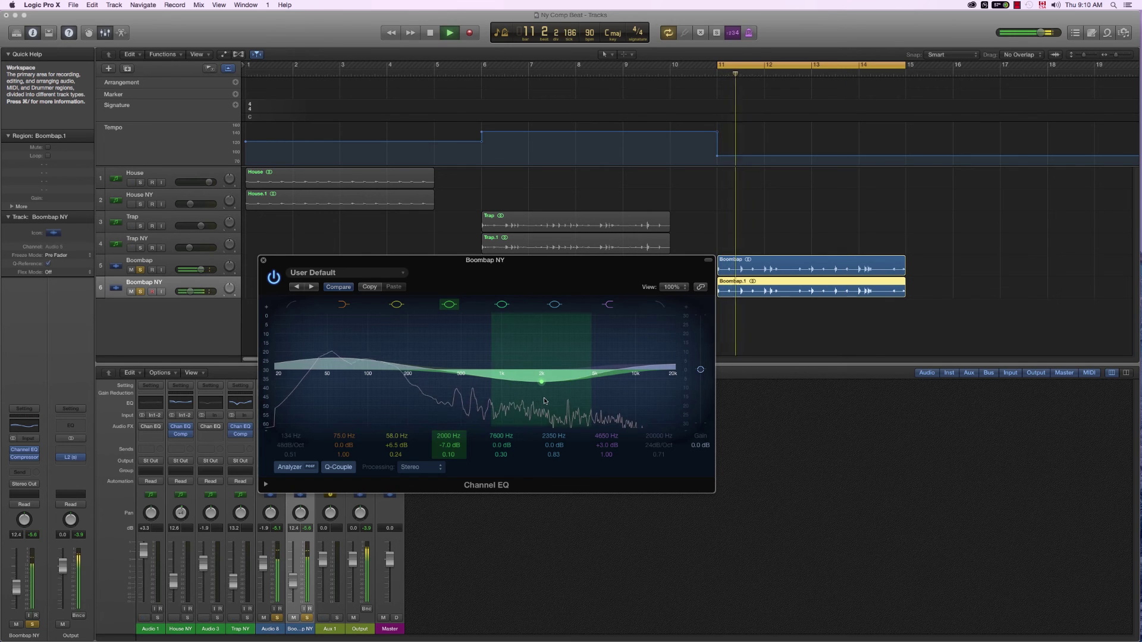
drag(293, 580, 293, 583)
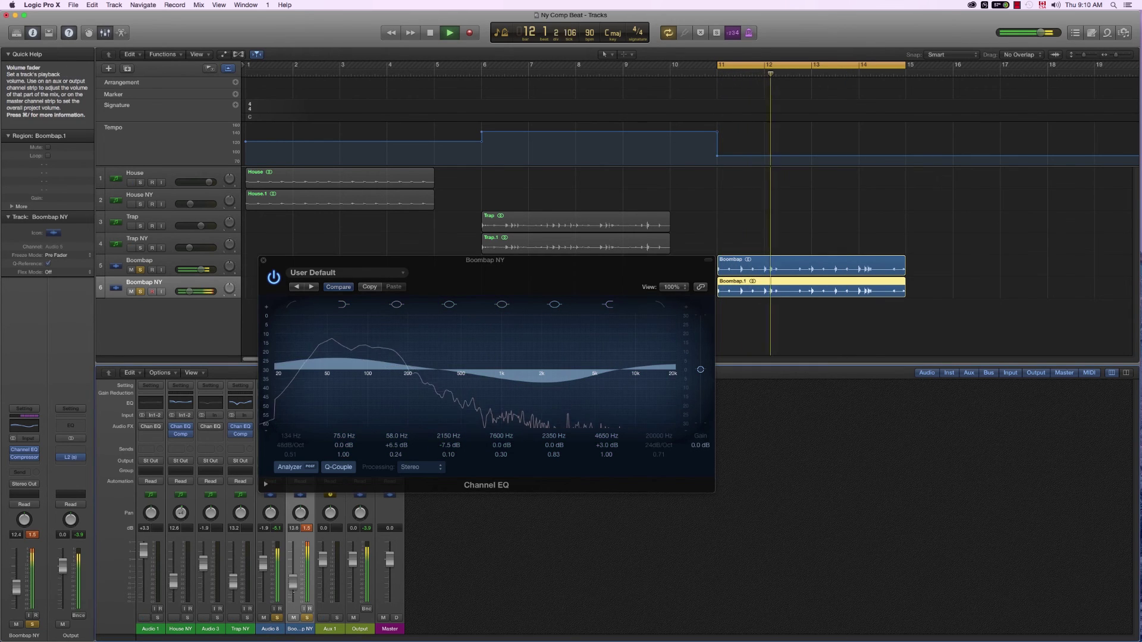
click(307, 619)
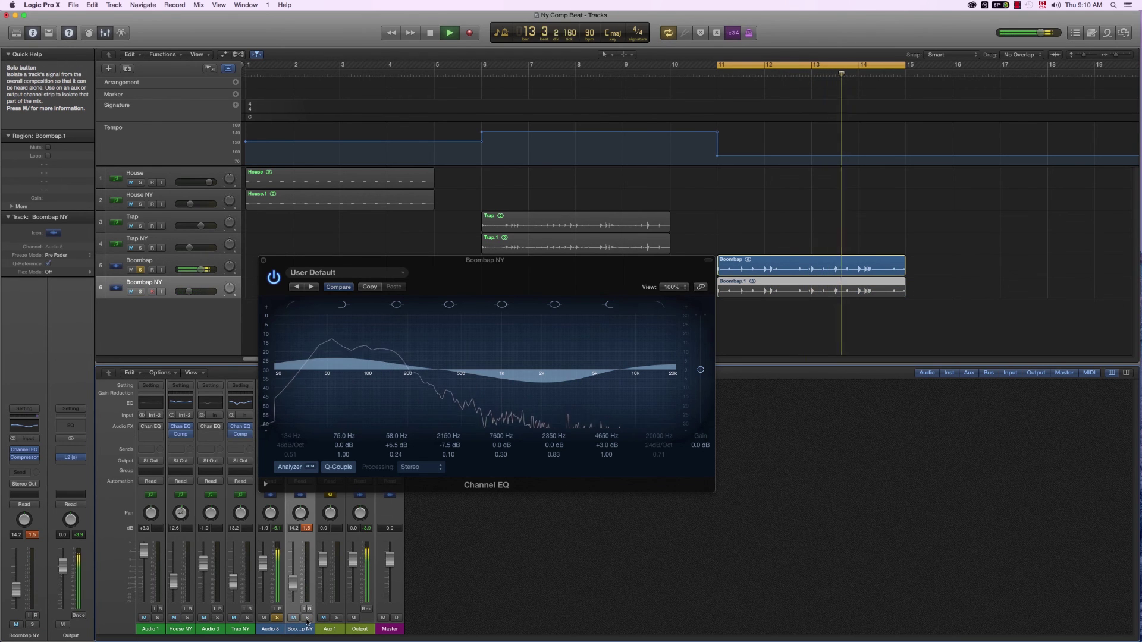
click(307, 619)
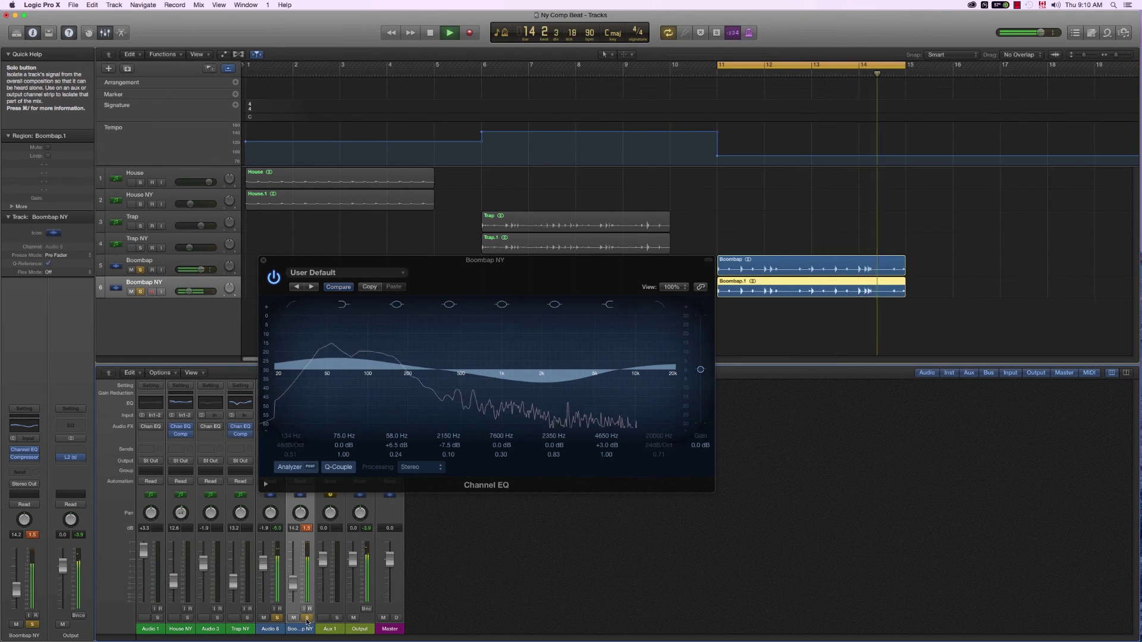
key(space)
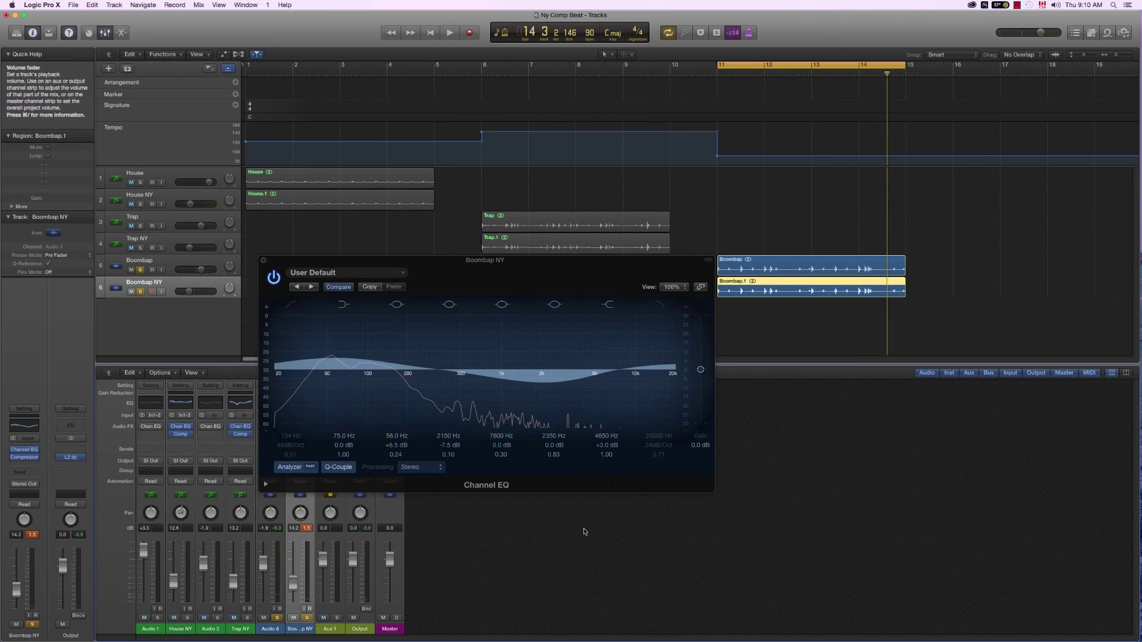
click(264, 261)
Step: Clear all solos and deselect the Boombap.1 region
key(s)
click(427, 342)
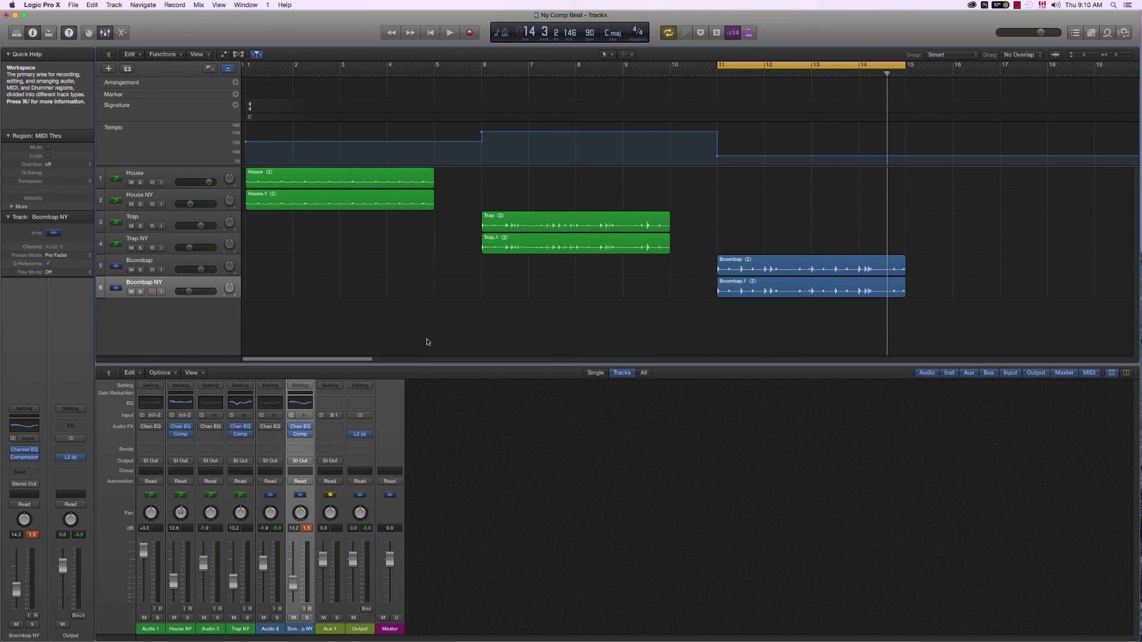